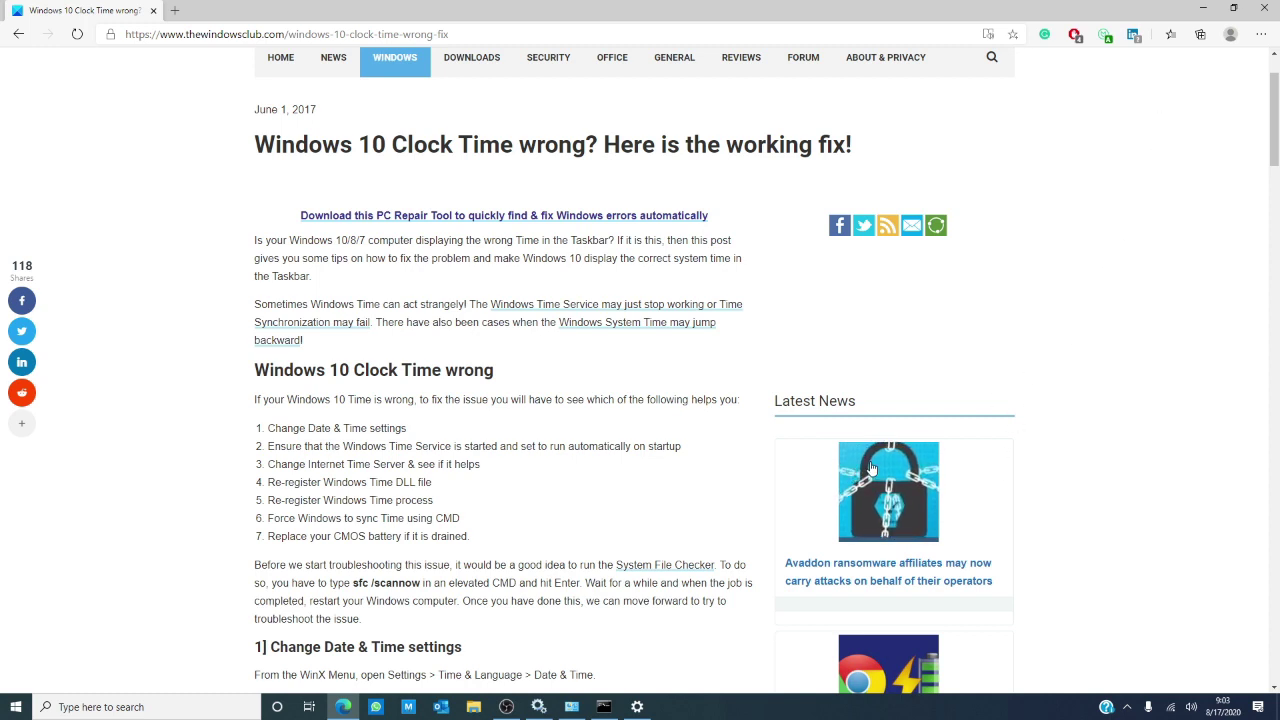
Run sfc /scannow in the administrator Command Prompt, then close the console.
left_click(606, 708)
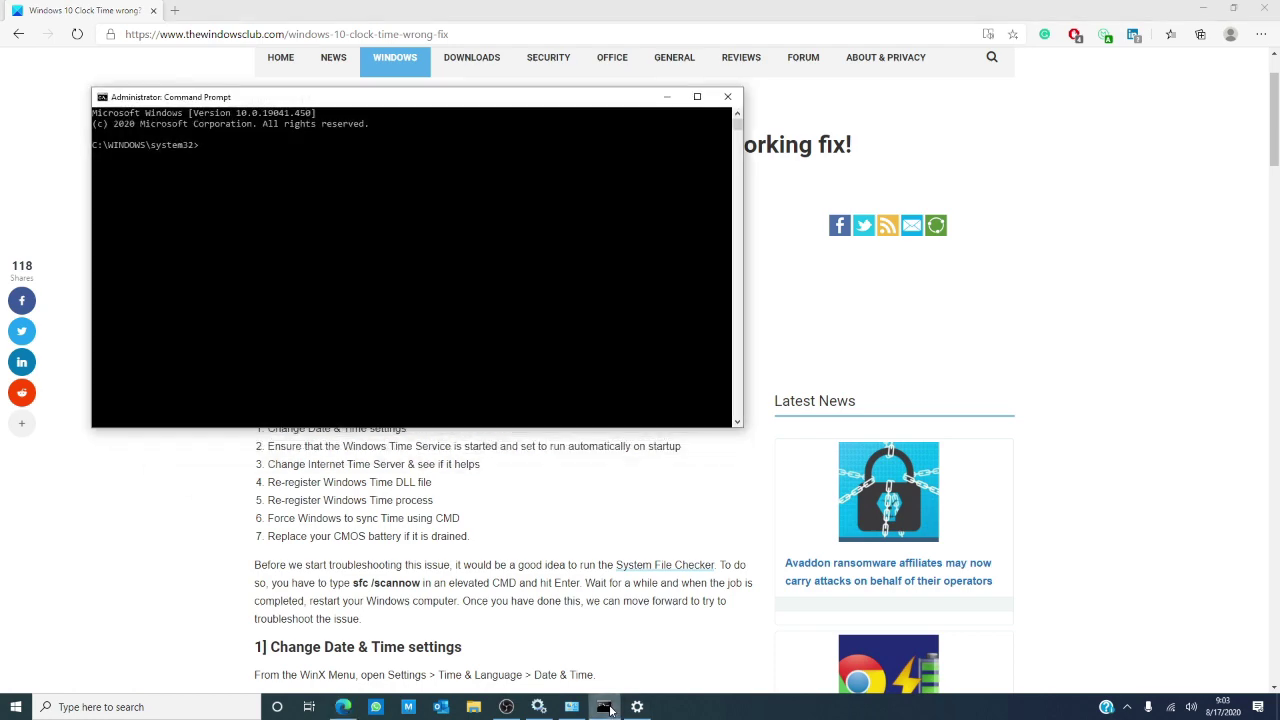
type("sfc /scannow")
key("Return")
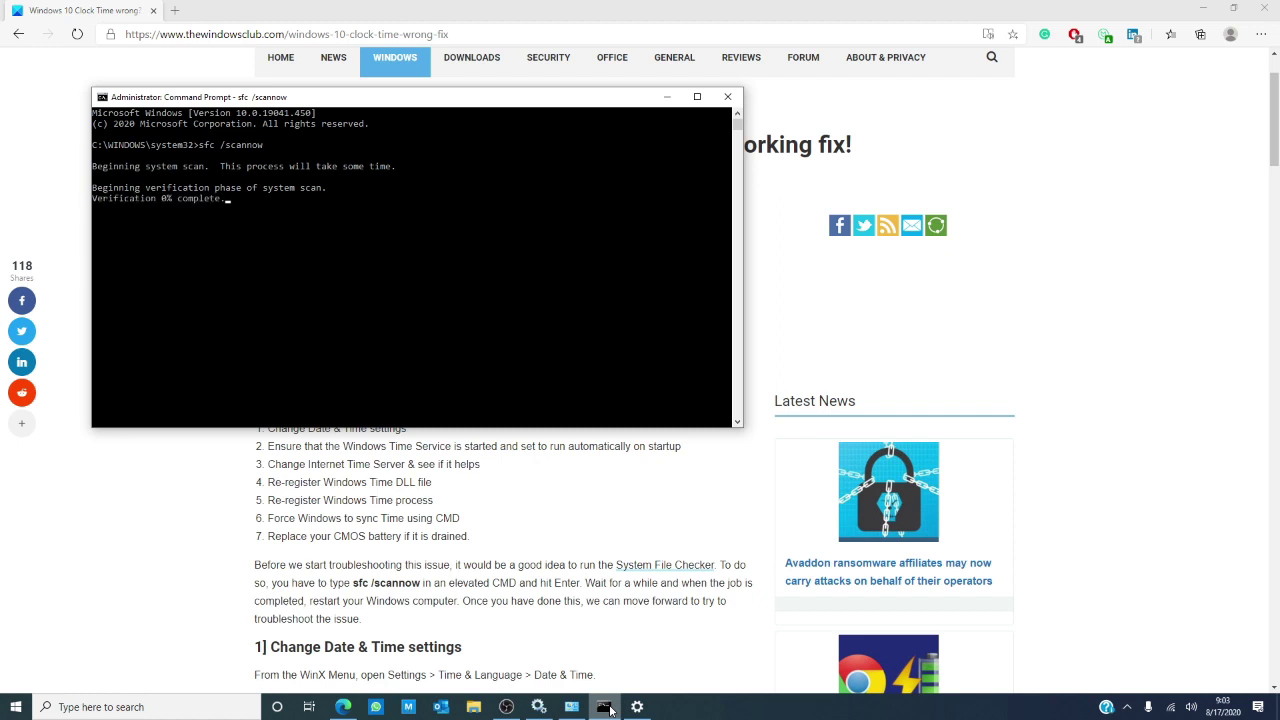
left_click(733, 98)
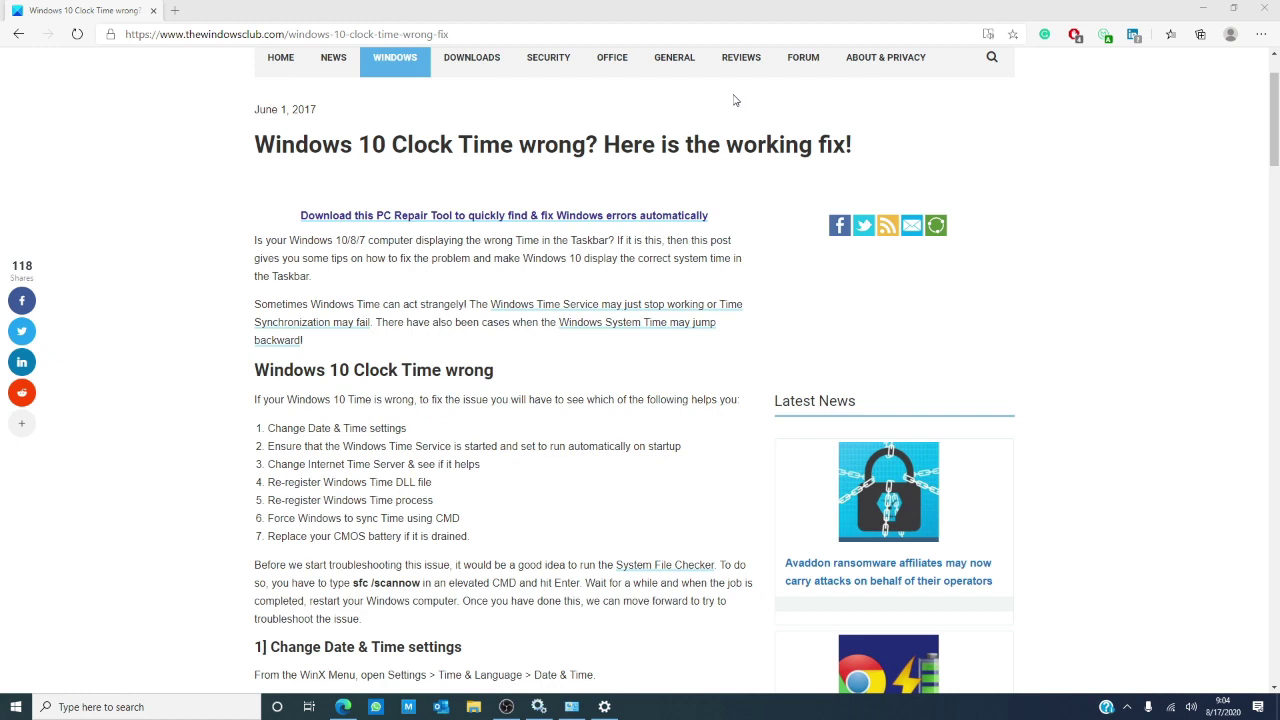
Find the date and time settings via a 'time' search and switch Set time automatically off.
left_click(130, 708)
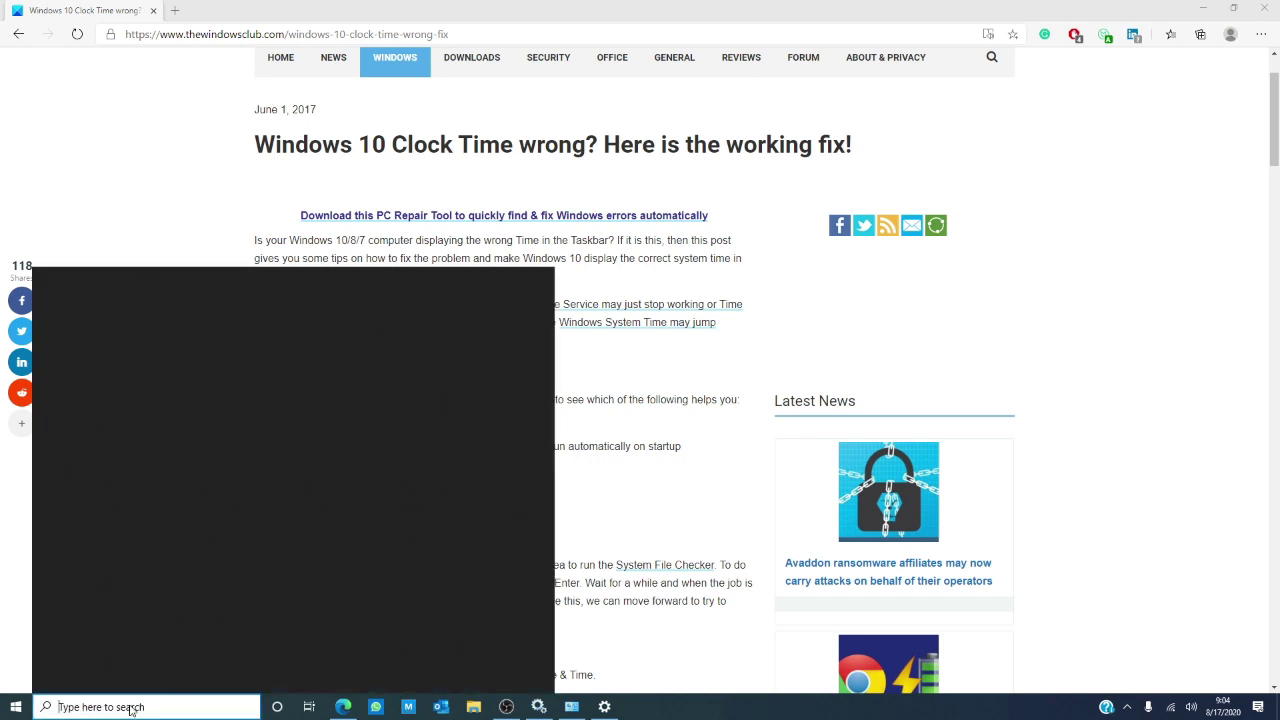
type("time")
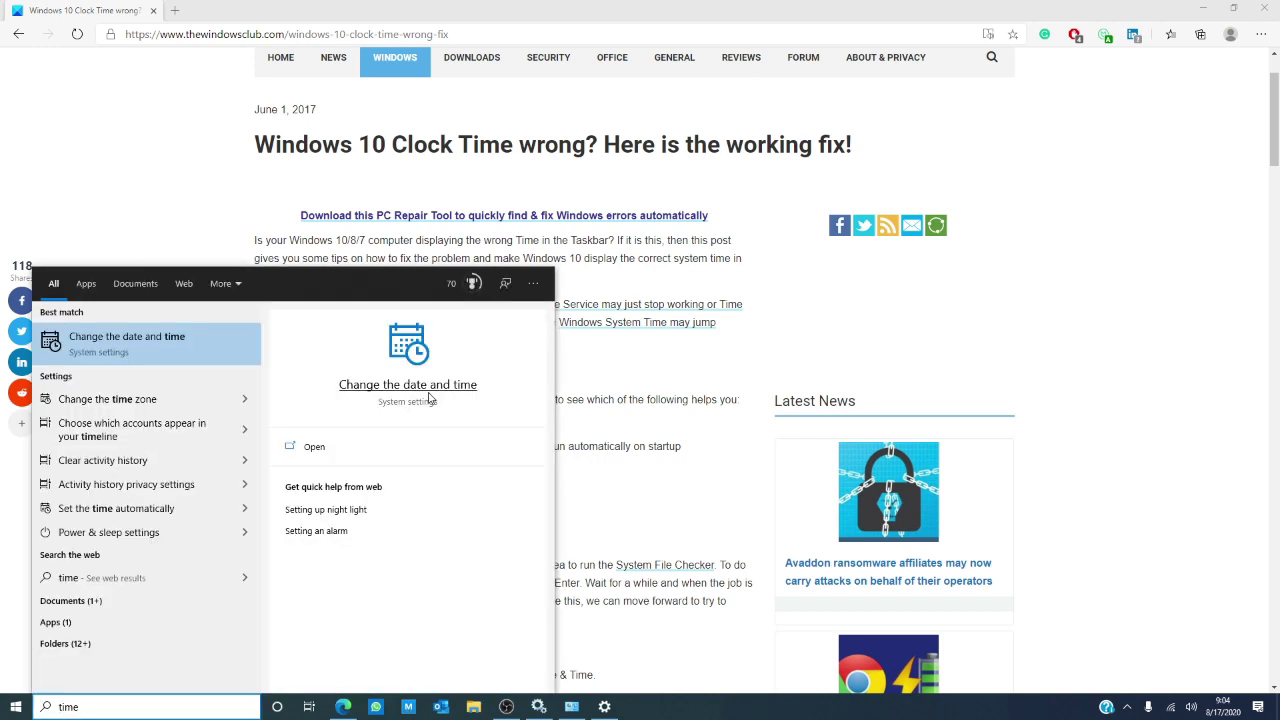
left_click(430, 397)
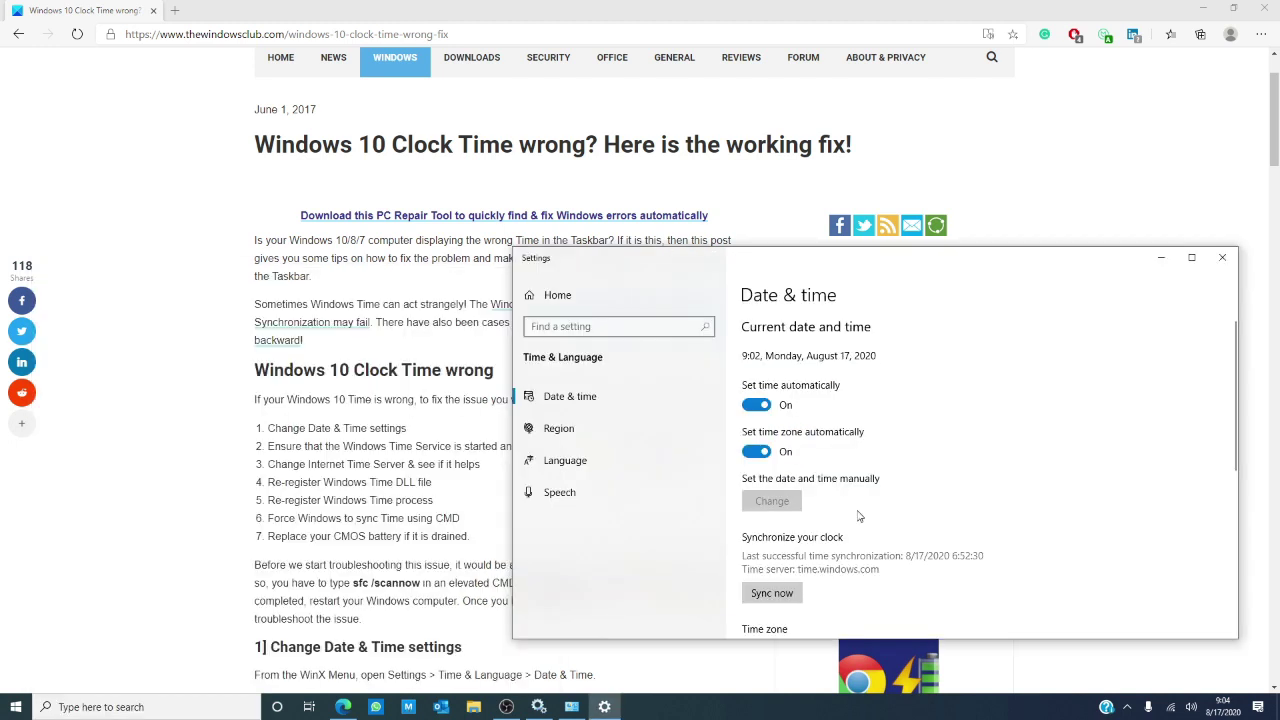
scroll(925, 452, "down", 3)
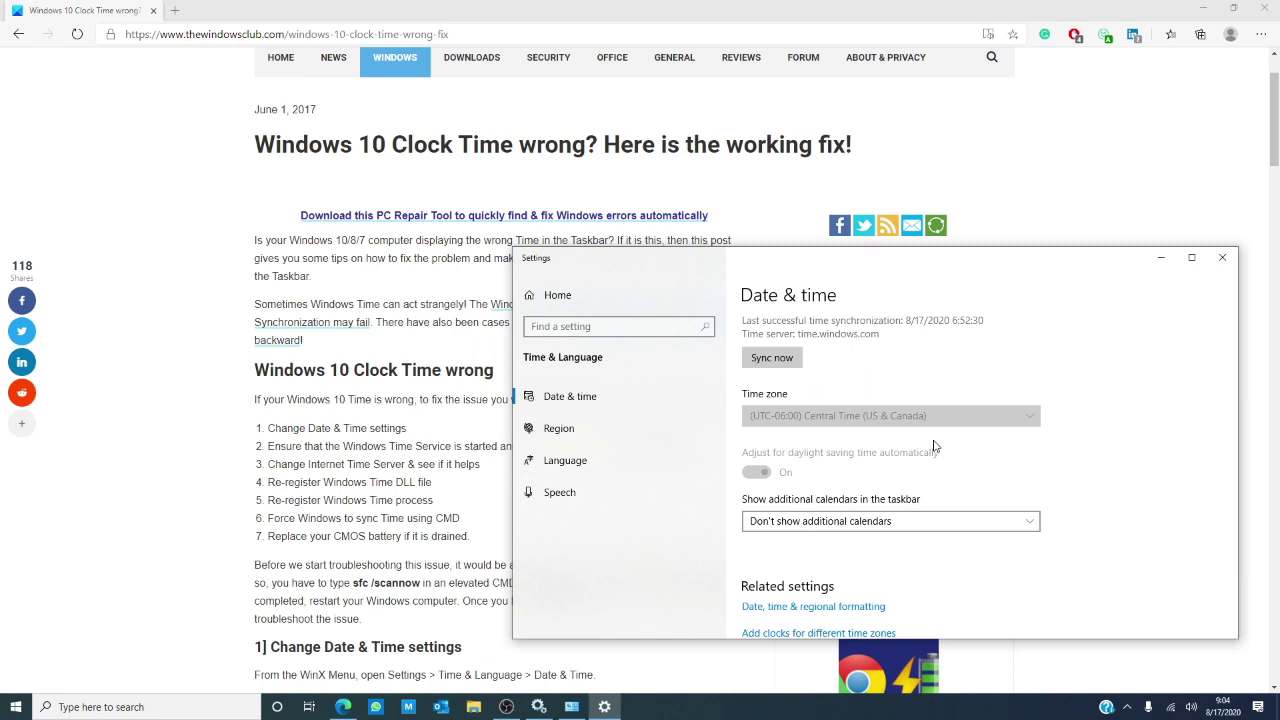
scroll(935, 446, "up", 3)
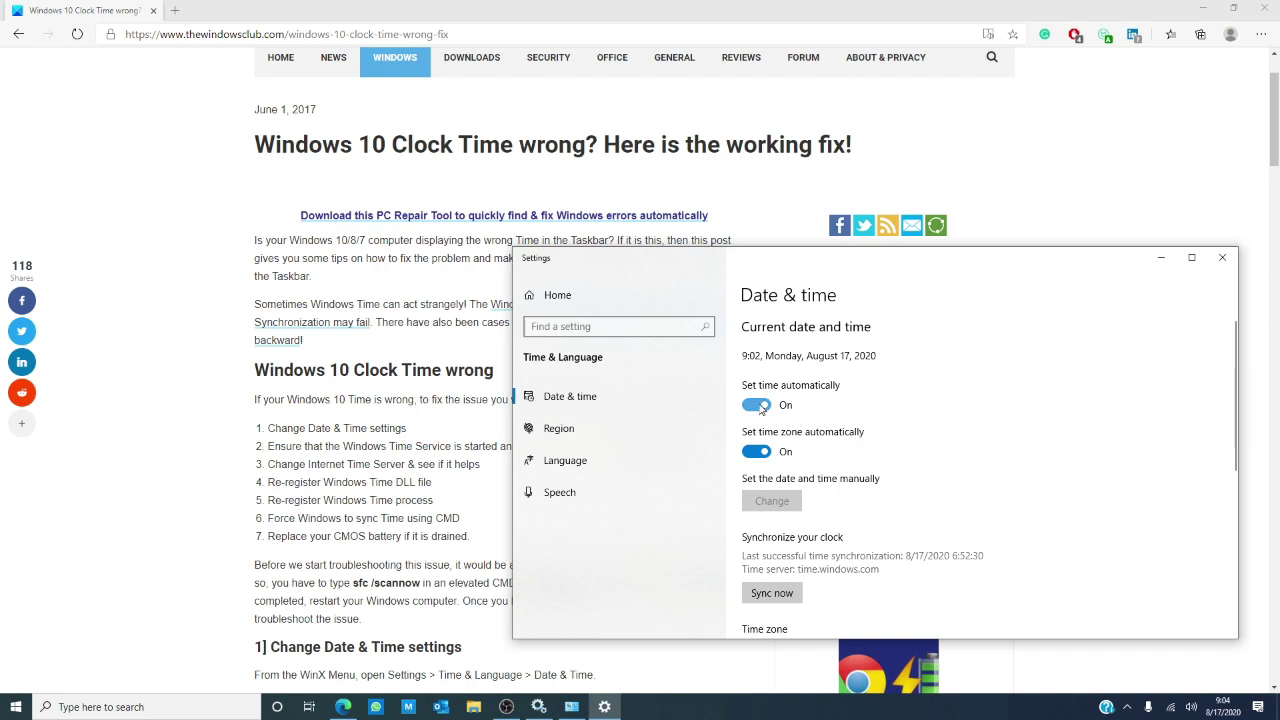
left_click(756, 406)
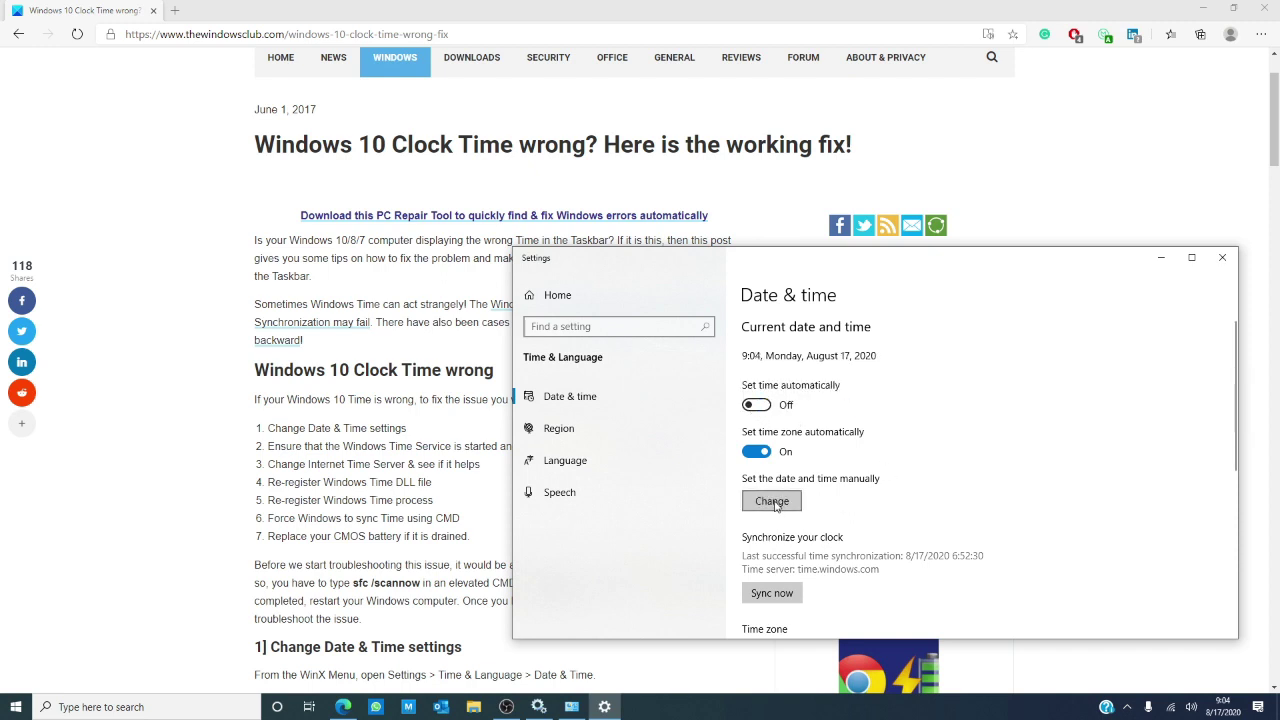
View the manual Change date and time dialog, cancel it, and close Settings.
left_click(775, 503)
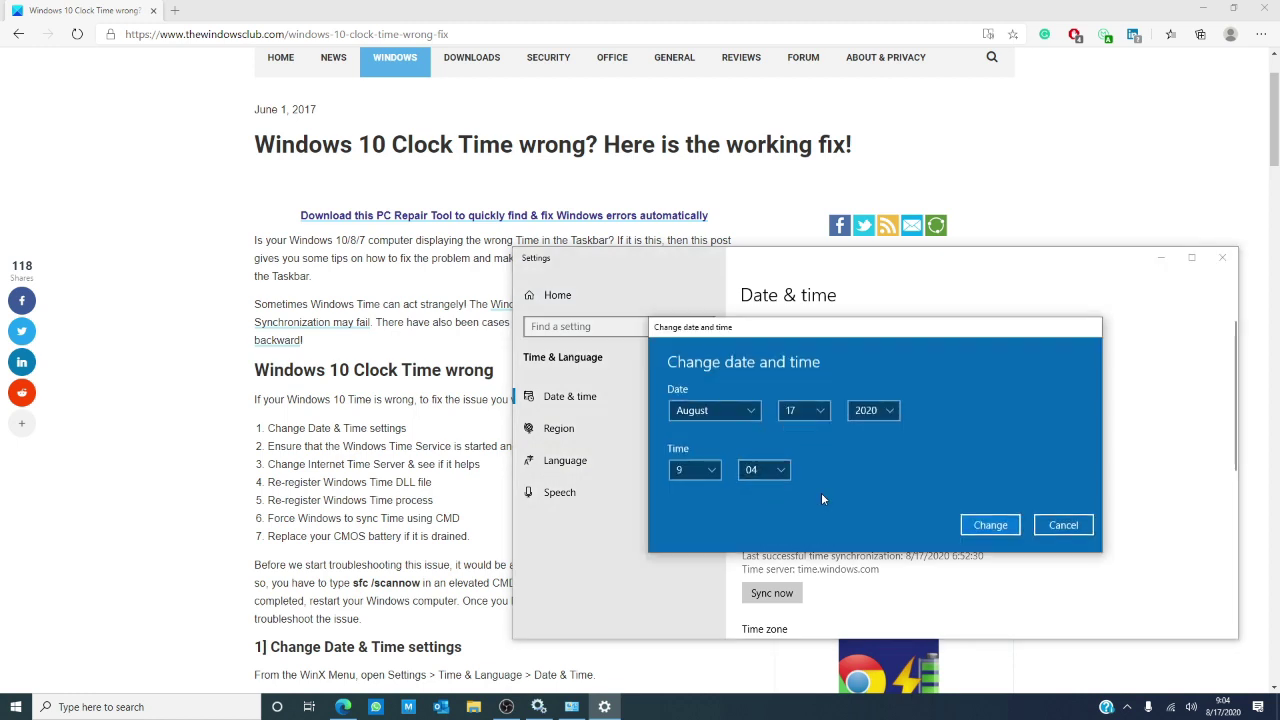
left_click(1063, 525)
left_click(1222, 257)
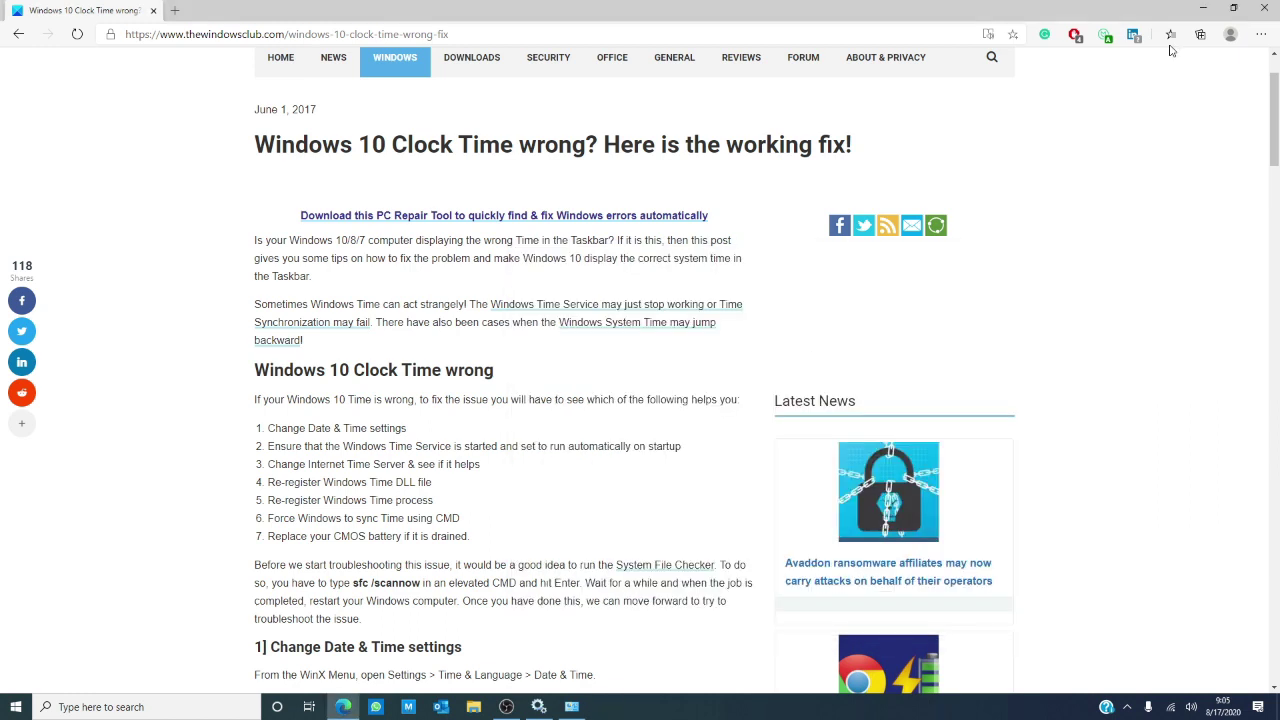
Set the Windows Time service's startup type to Automatic, apply it, and close Services.
left_click(540, 708)
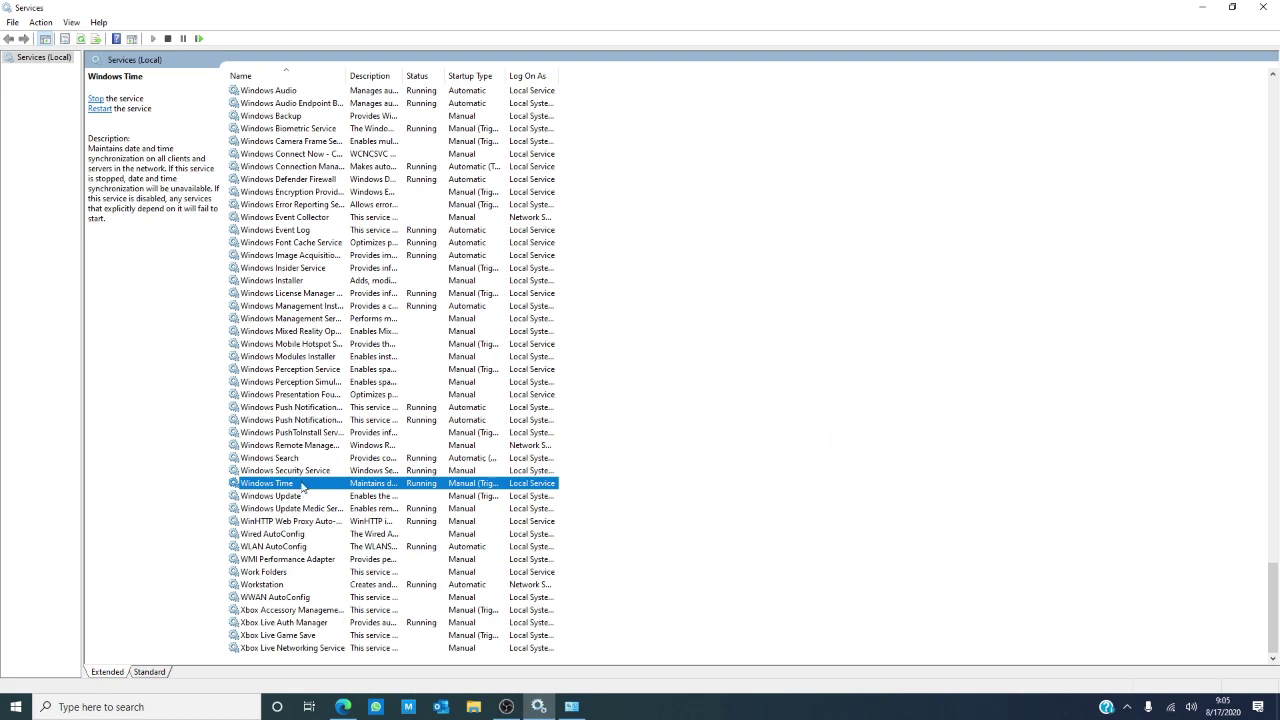
double_click(303, 484)
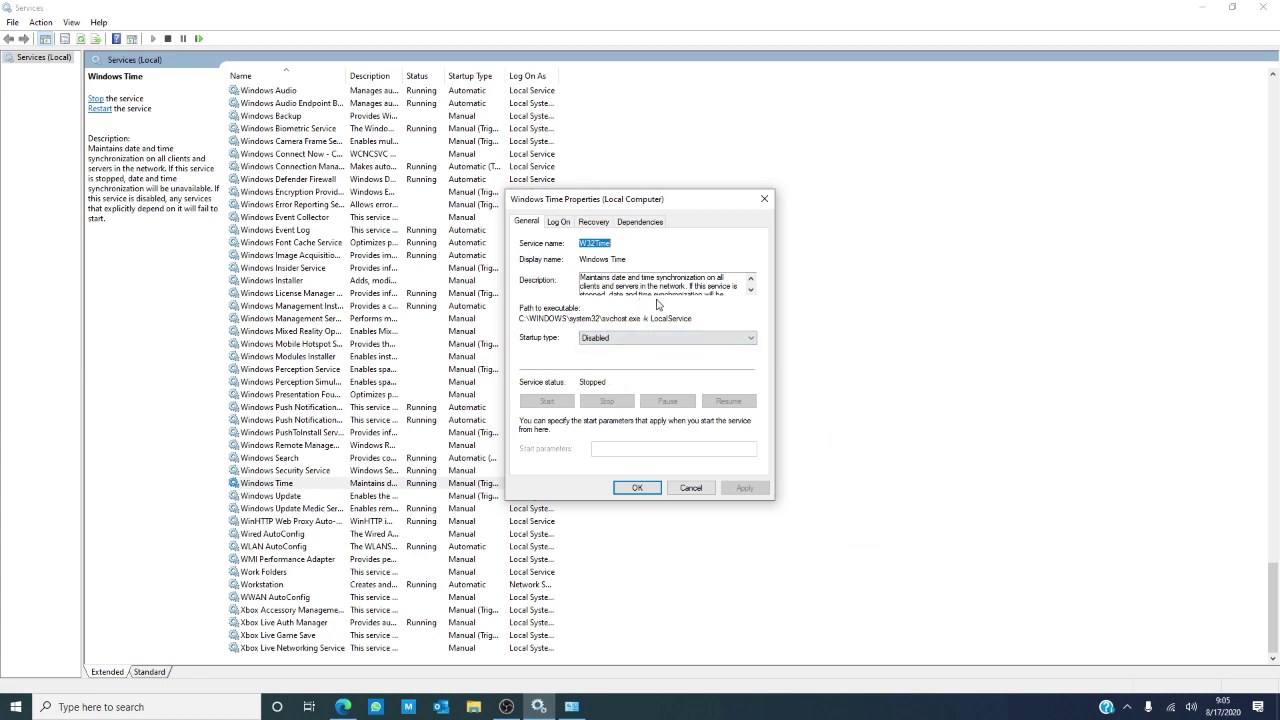
left_click(747, 339)
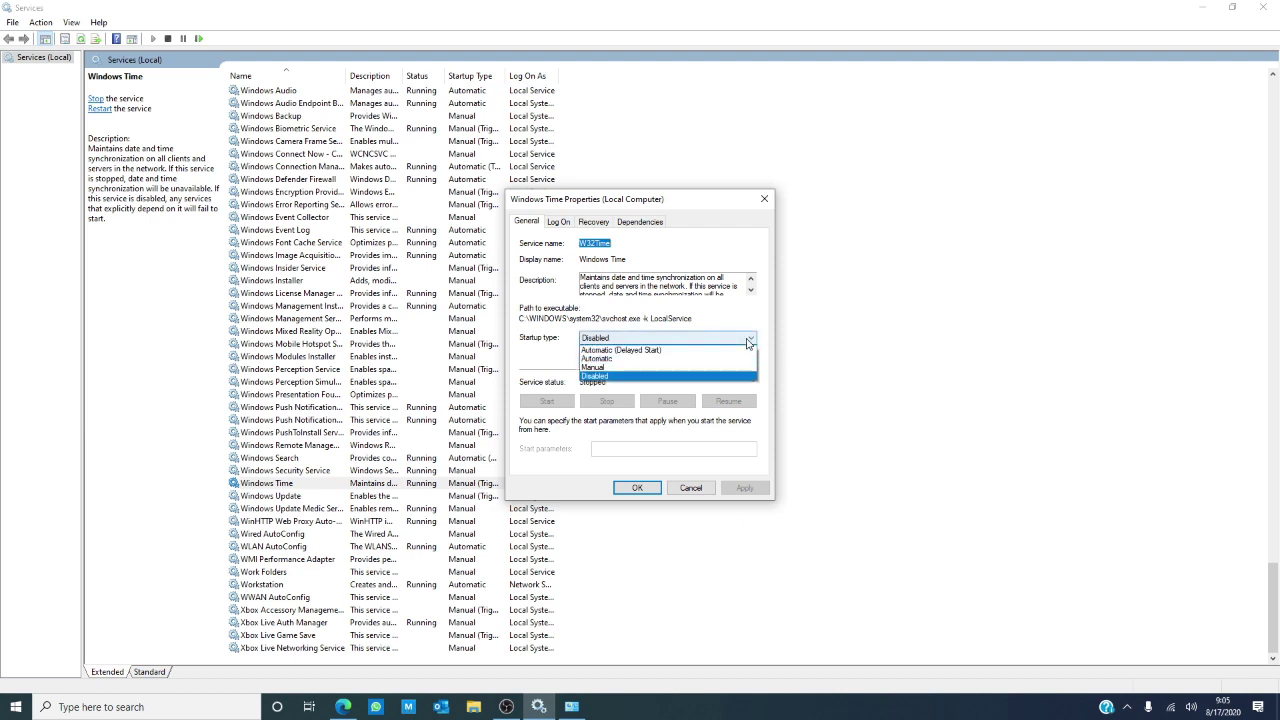
left_click(737, 360)
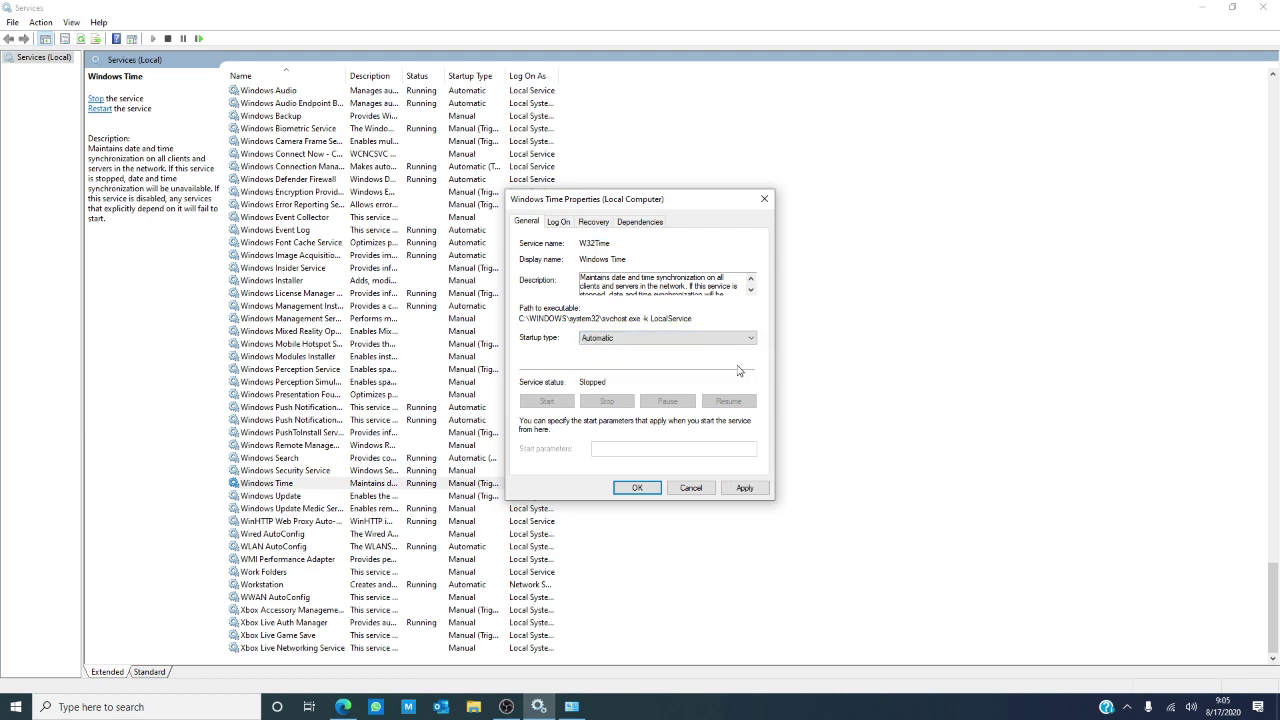
left_click(744, 488)
left_click(637, 488)
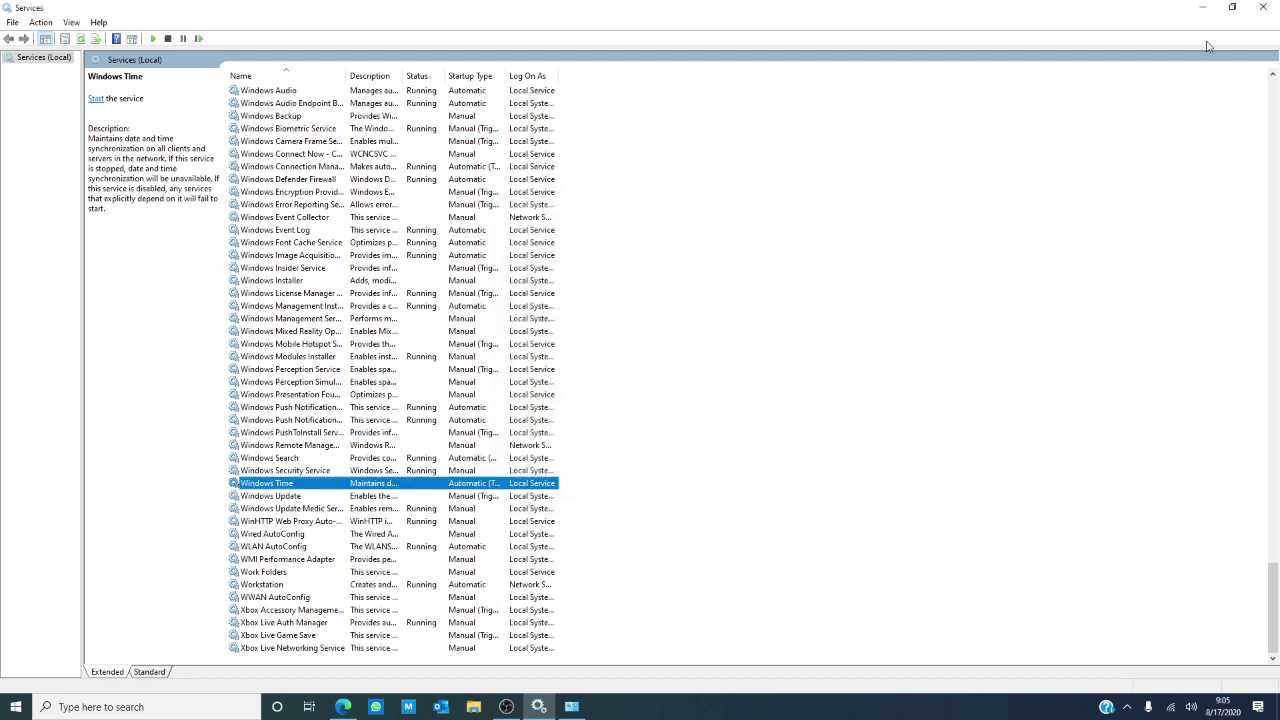
left_click(1263, 10)
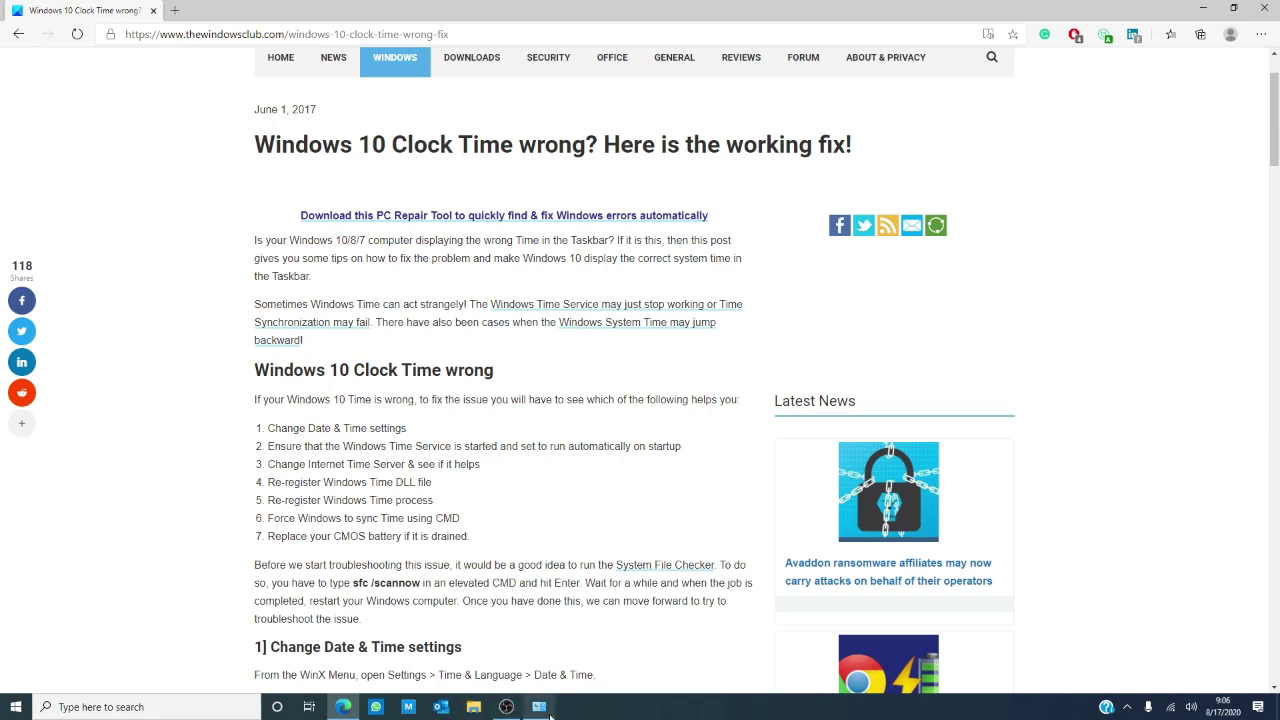
Open Clock and Region's Date and Time dialog and confirm the date and time settings.
left_click(548, 714)
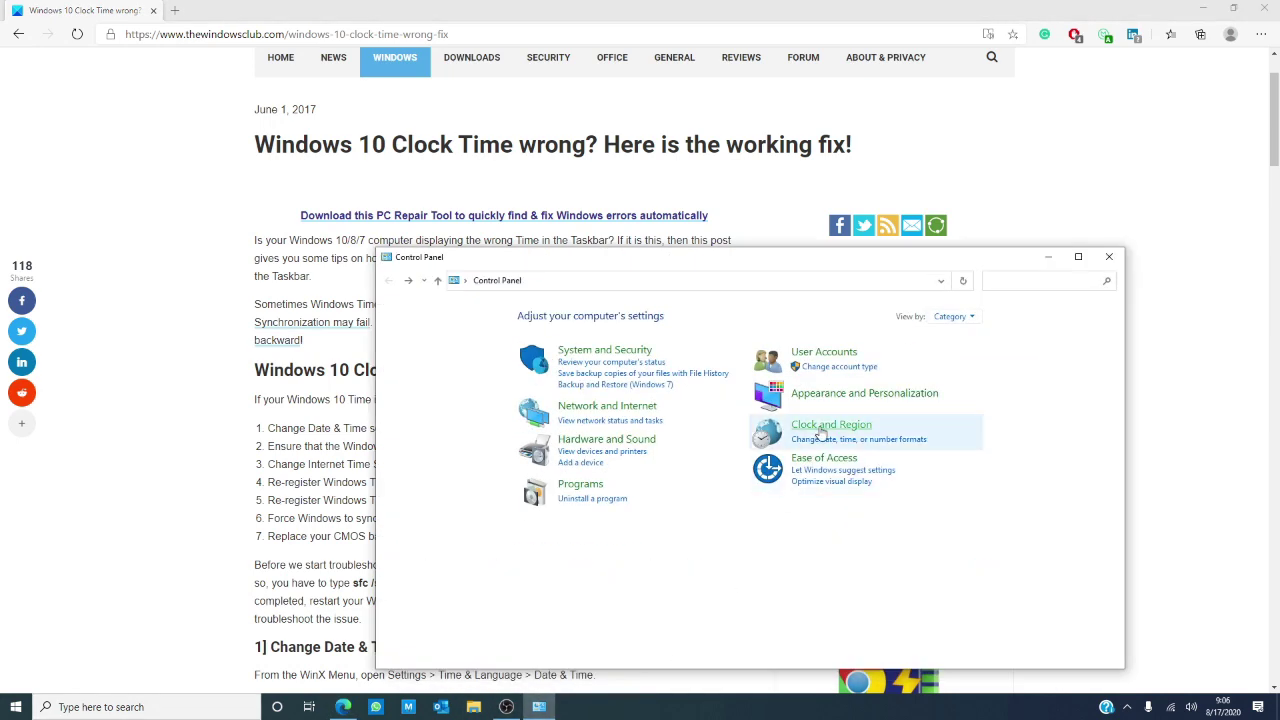
left_click(821, 428)
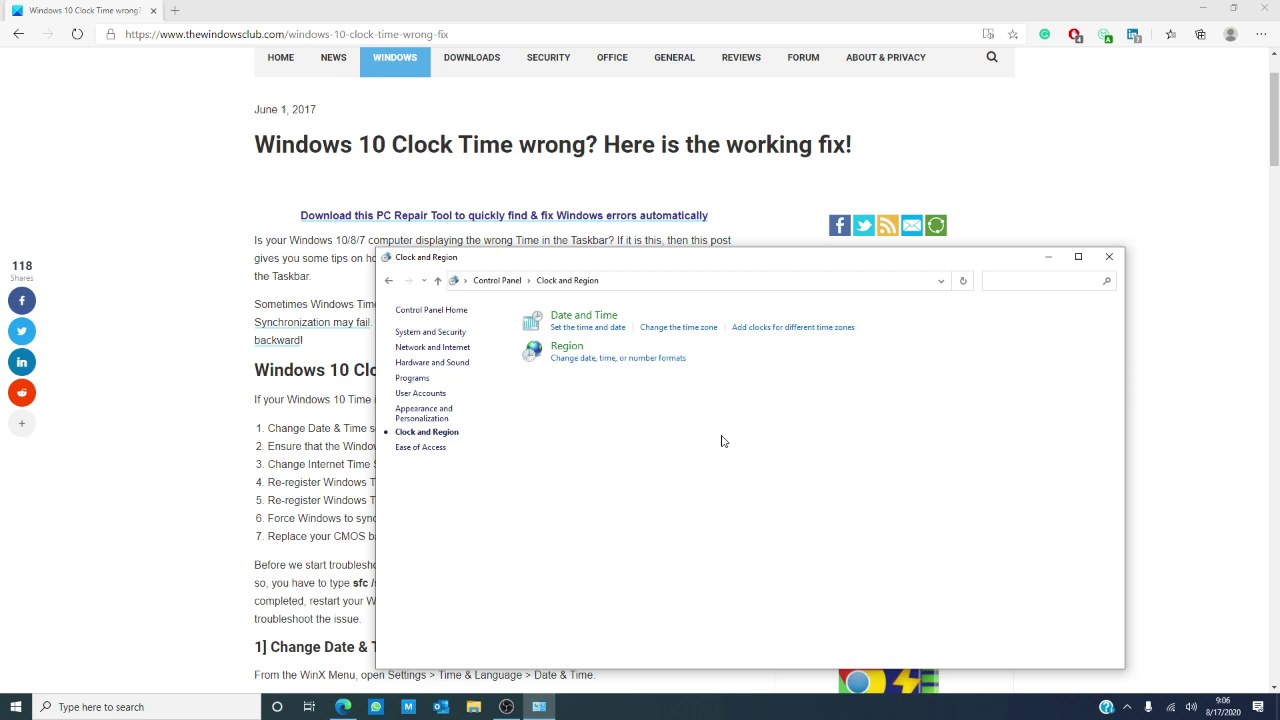
left_click(584, 330)
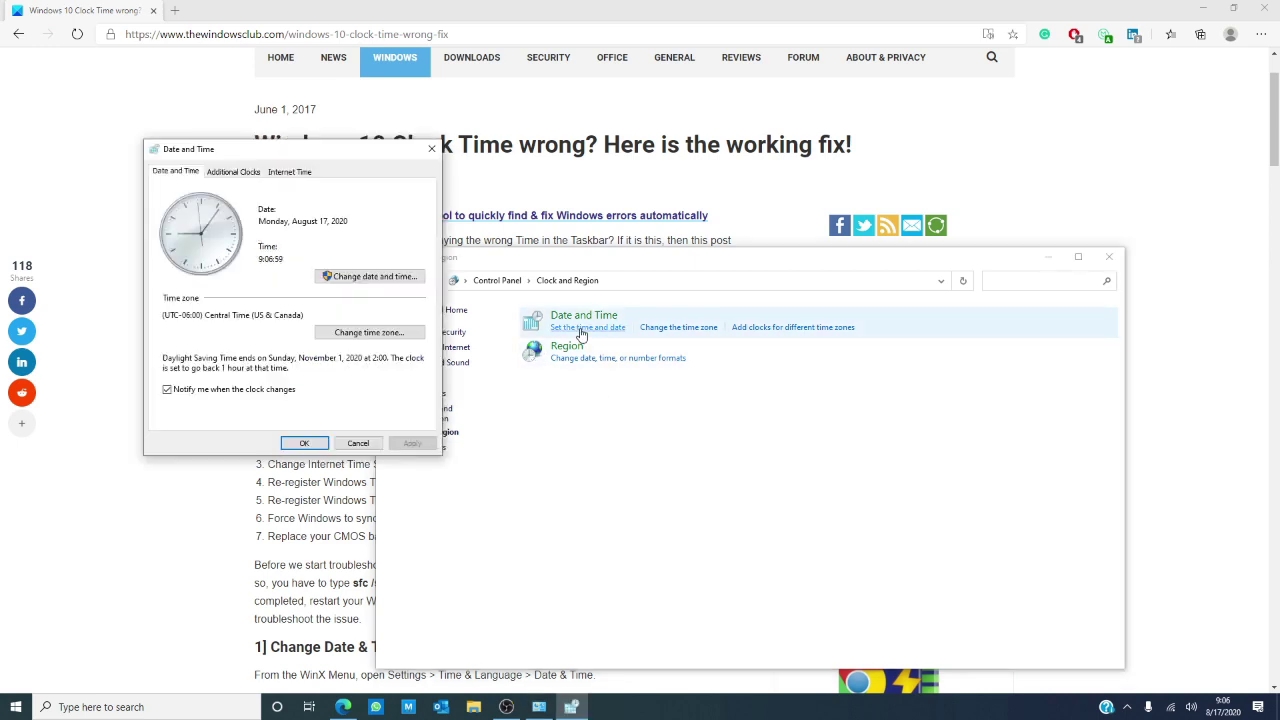
left_click(352, 284)
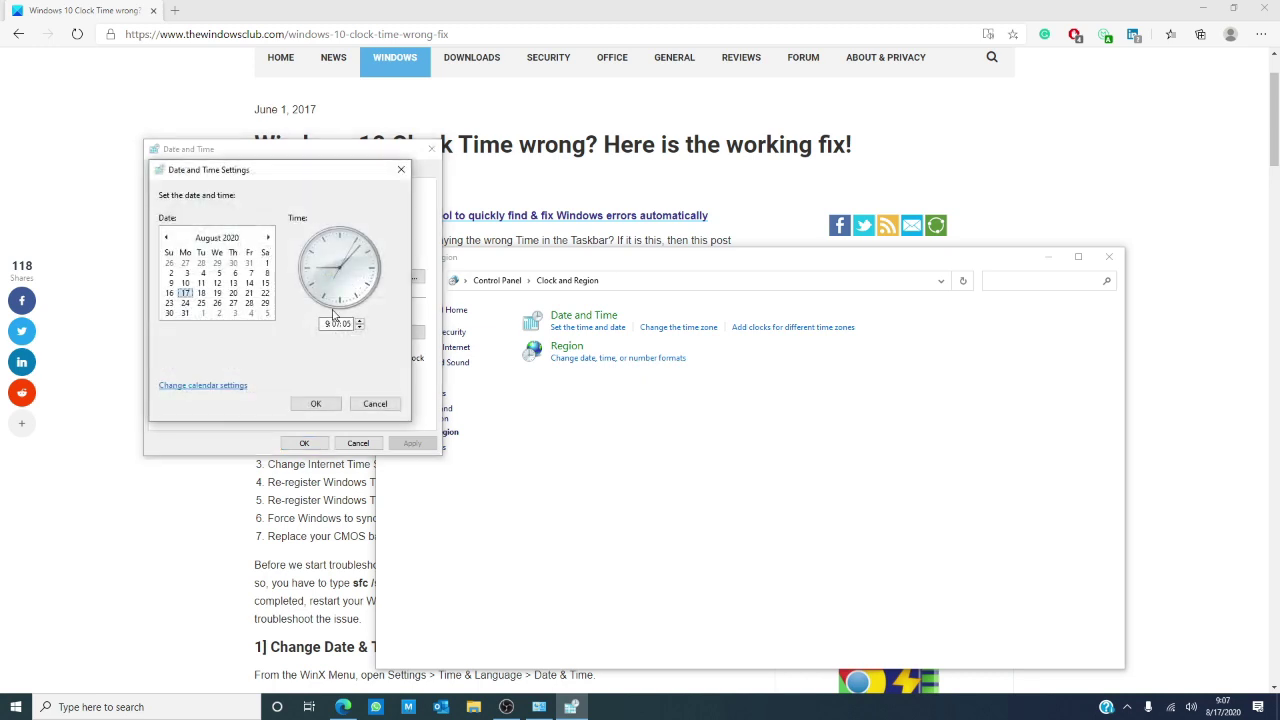
left_click(318, 405)
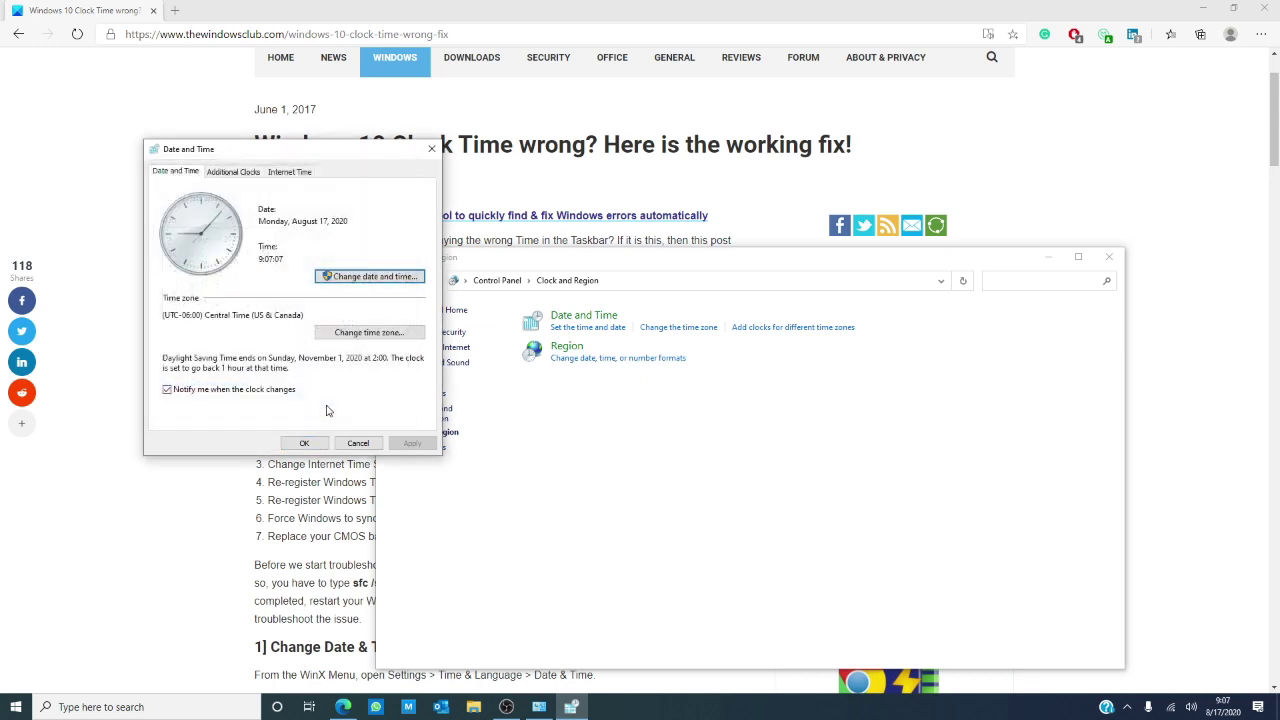
Enable internet time sync with time.windows.com, confirm, and close the Date and Time dialog.
left_click(288, 176)
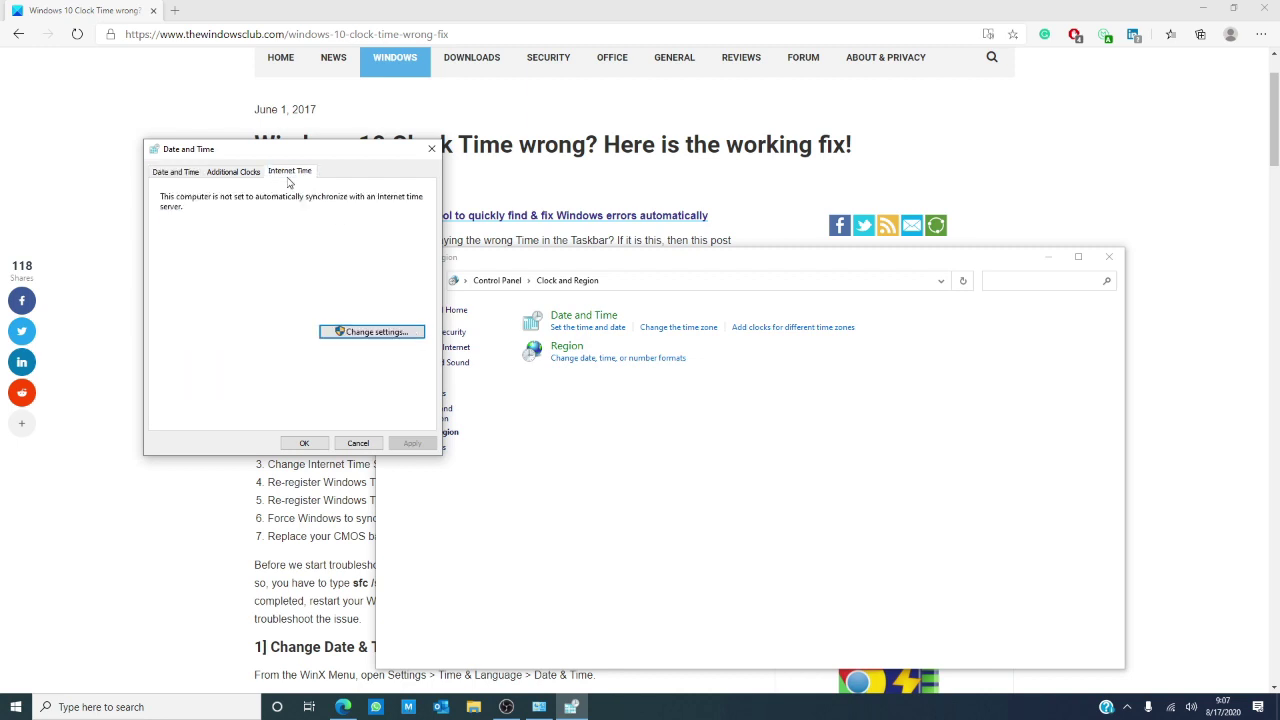
left_click(351, 335)
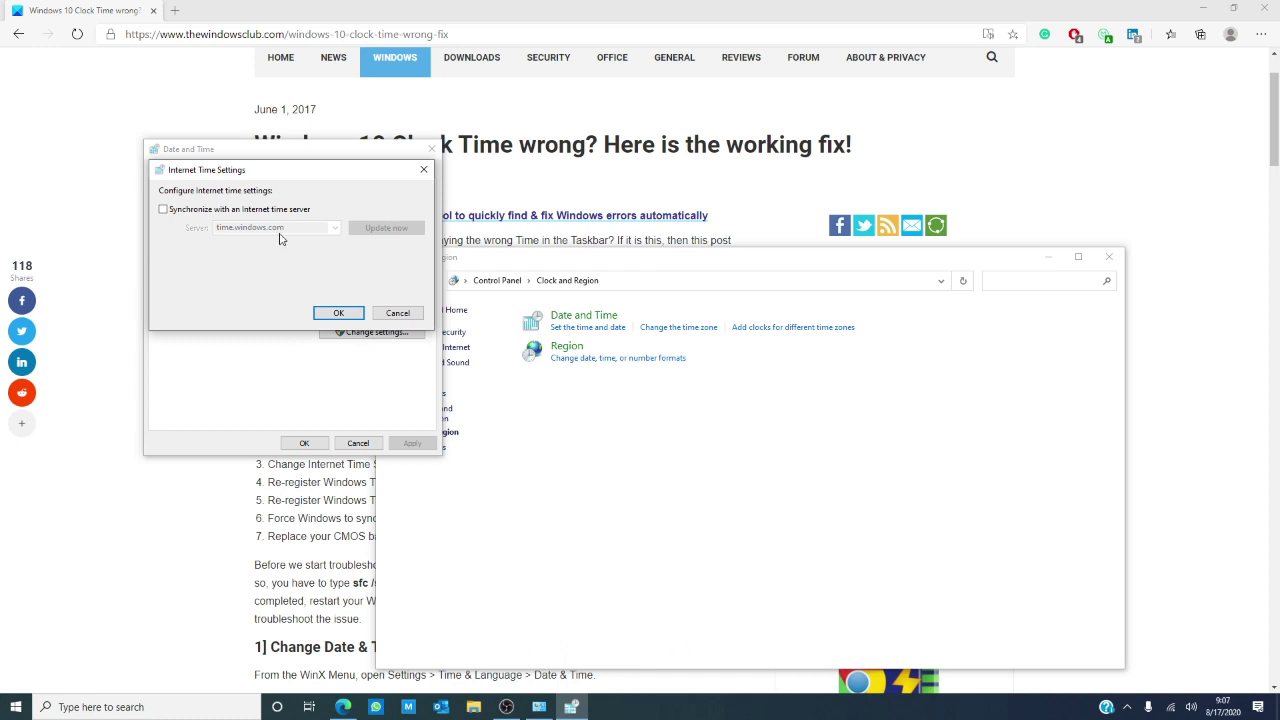
left_click(163, 209)
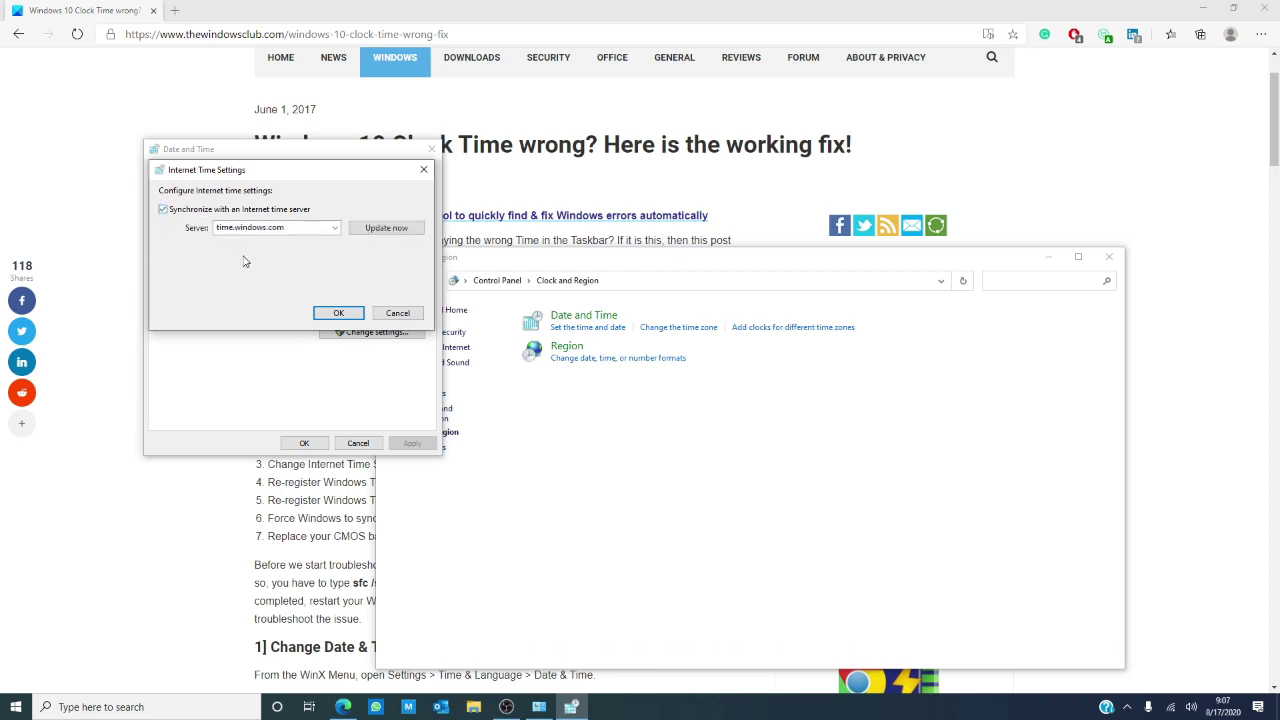
left_click(335, 228)
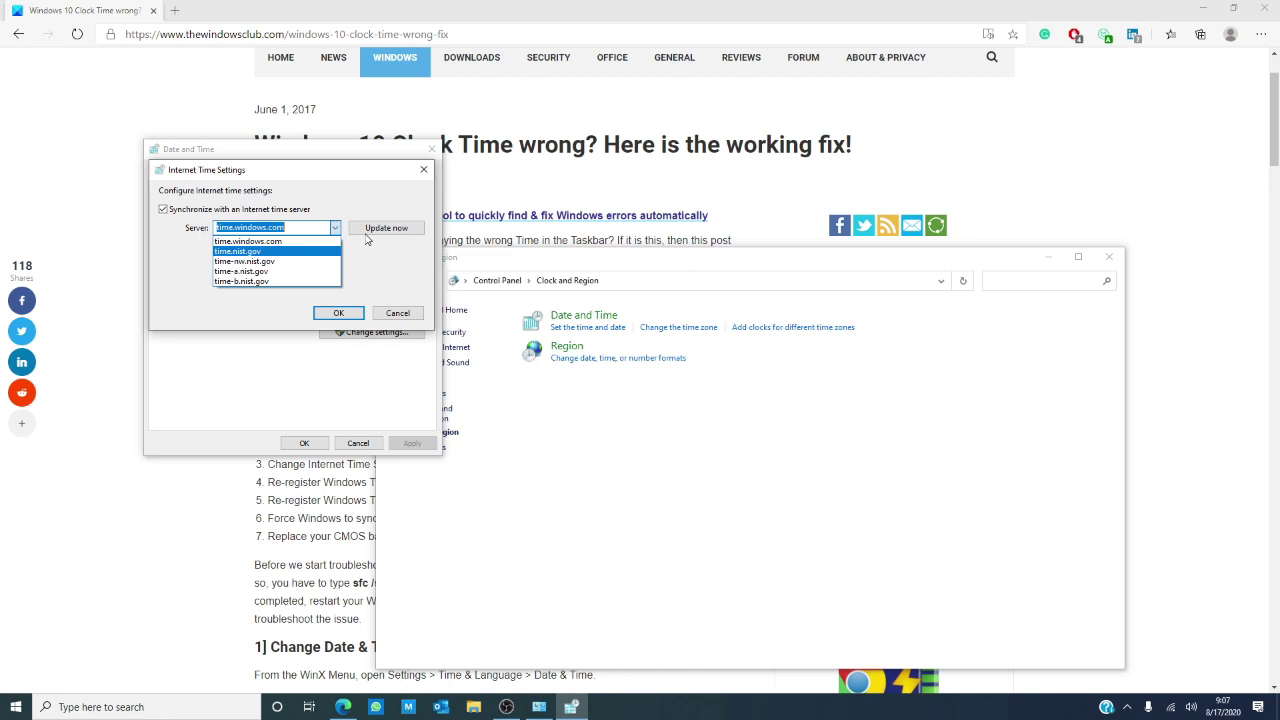
left_click(338, 315)
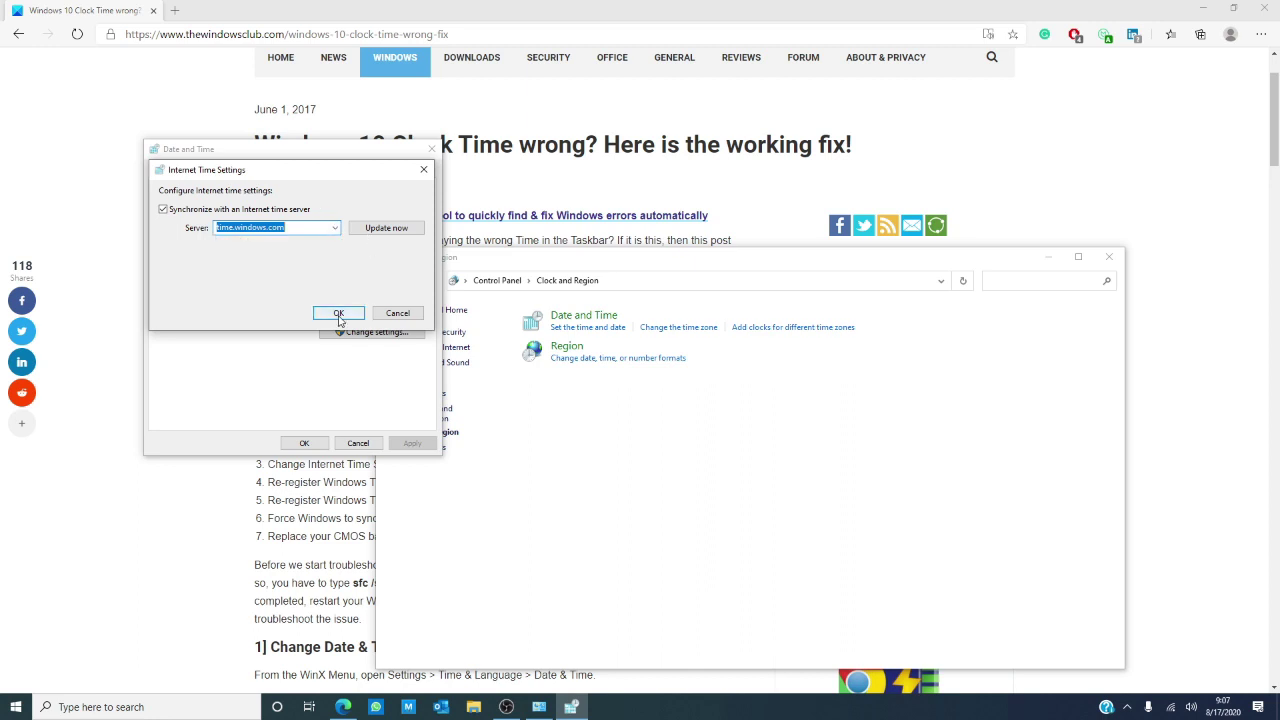
left_click(339, 316)
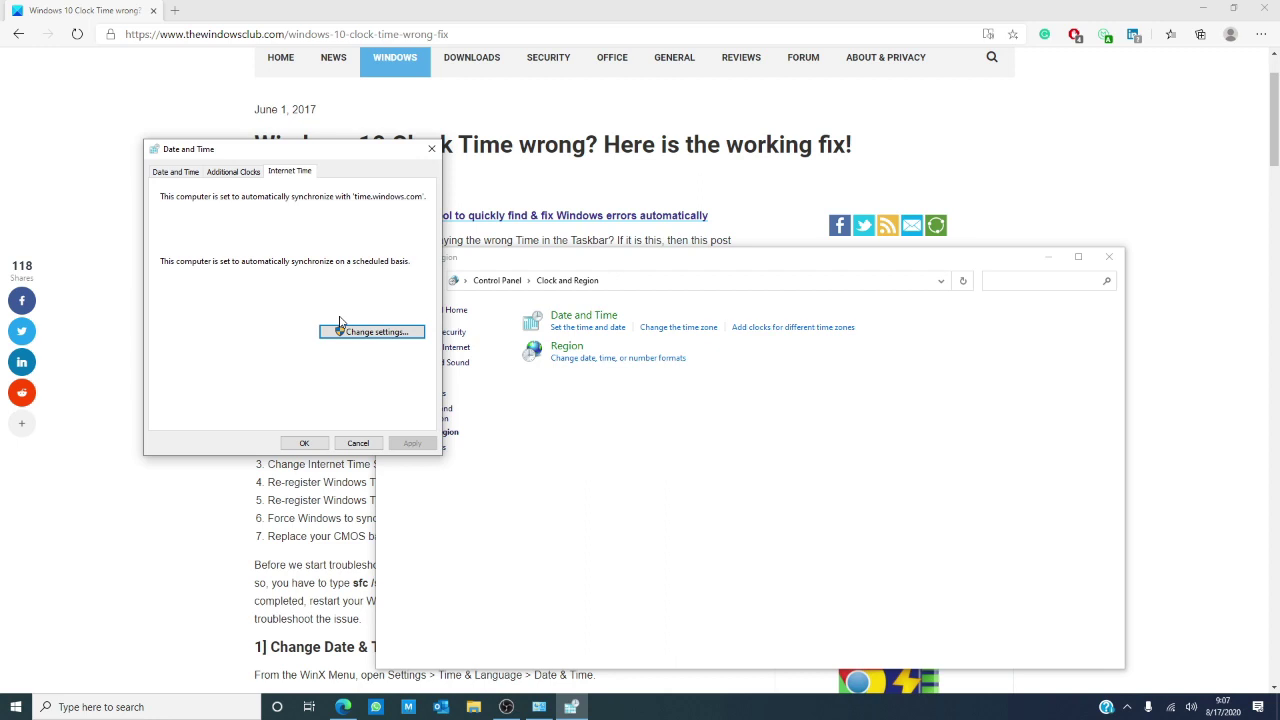
left_click(432, 149)
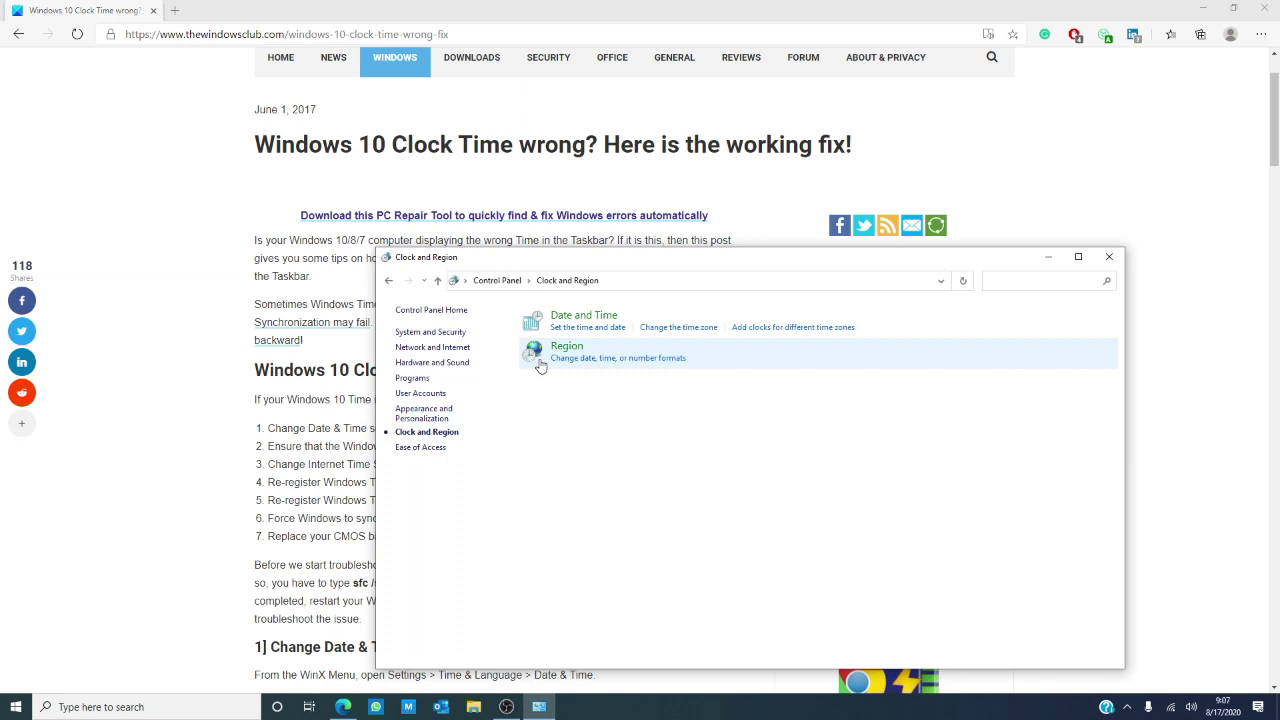
Launch Command Prompt as administrator from a 'cmd' search.
left_click(199, 709)
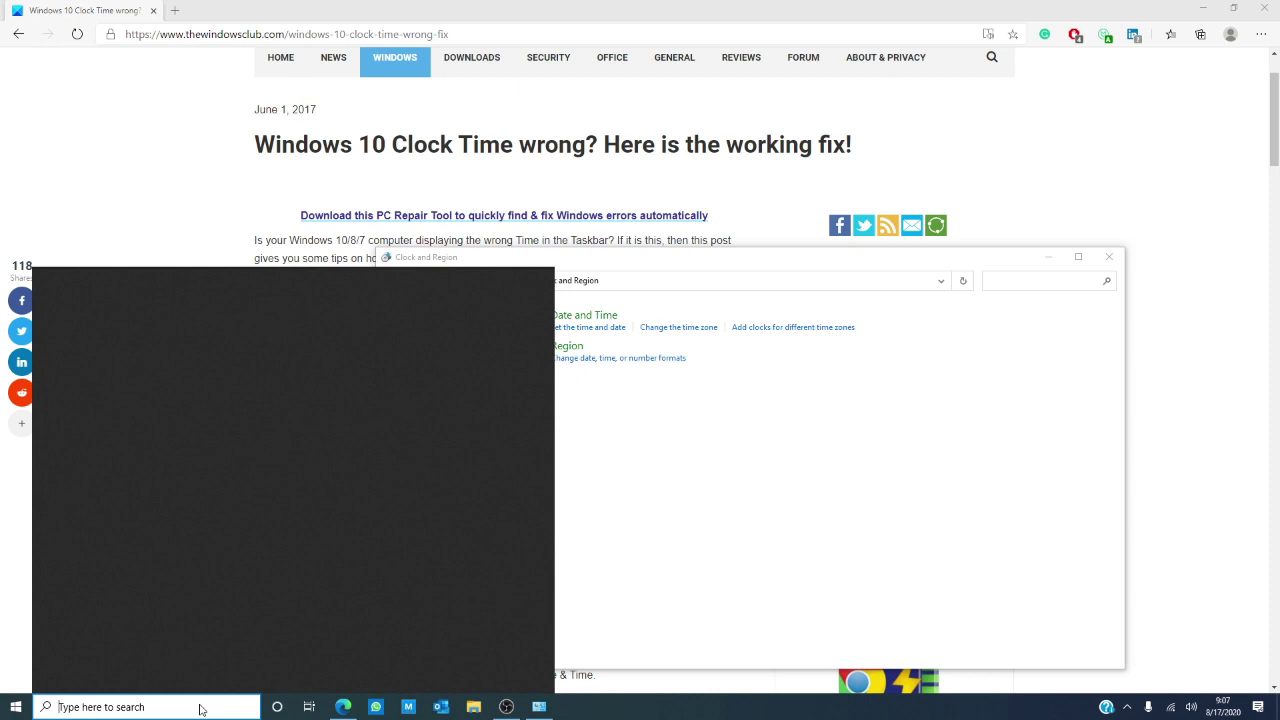
type("cmd")
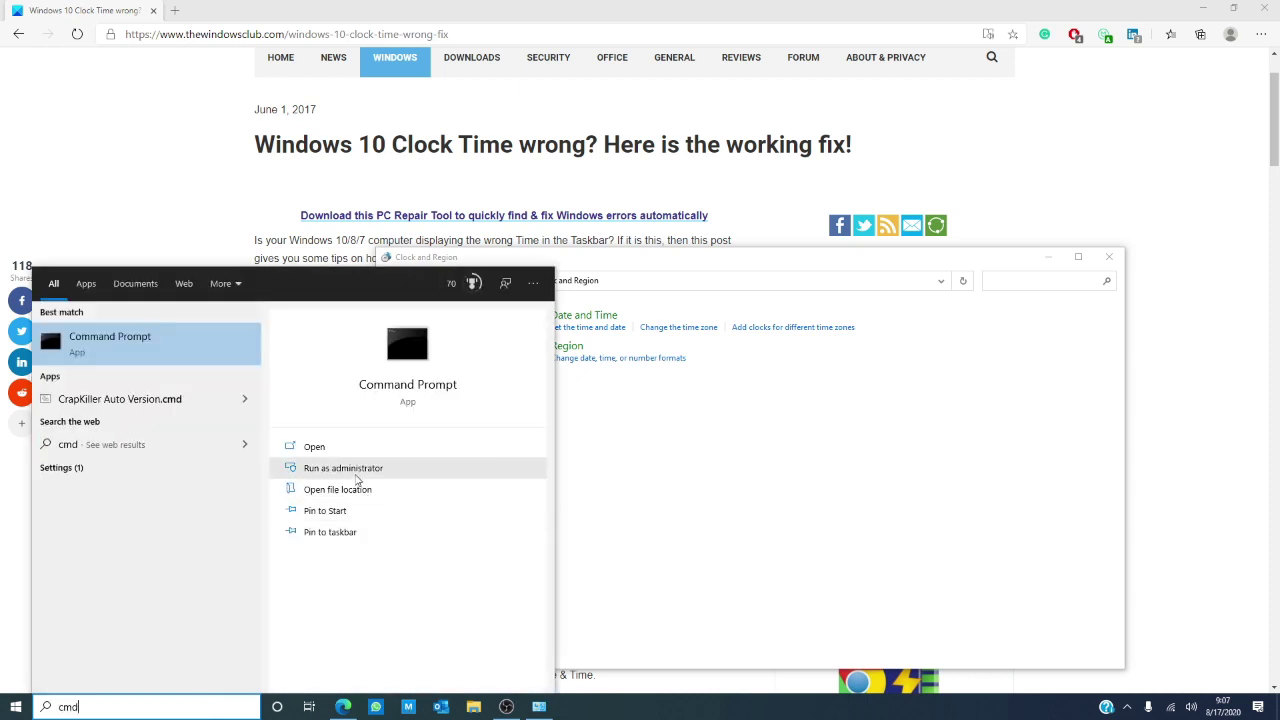
left_click(356, 468)
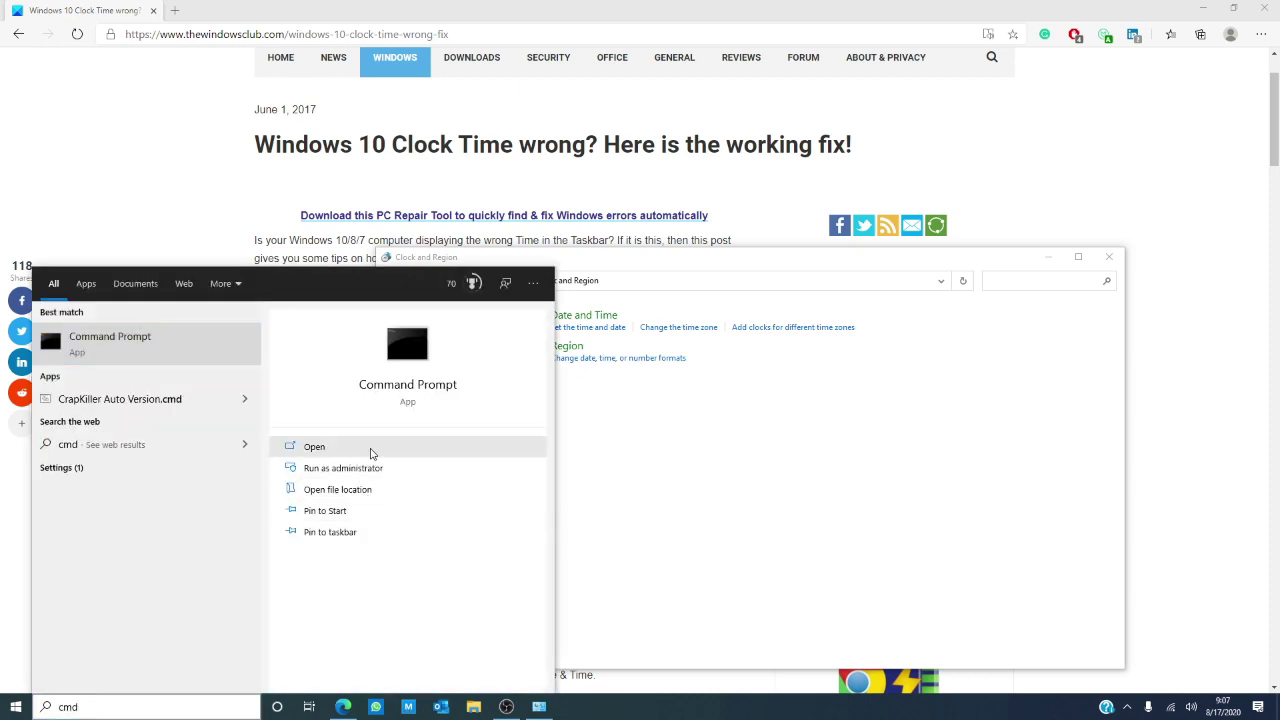
left_click(358, 470)
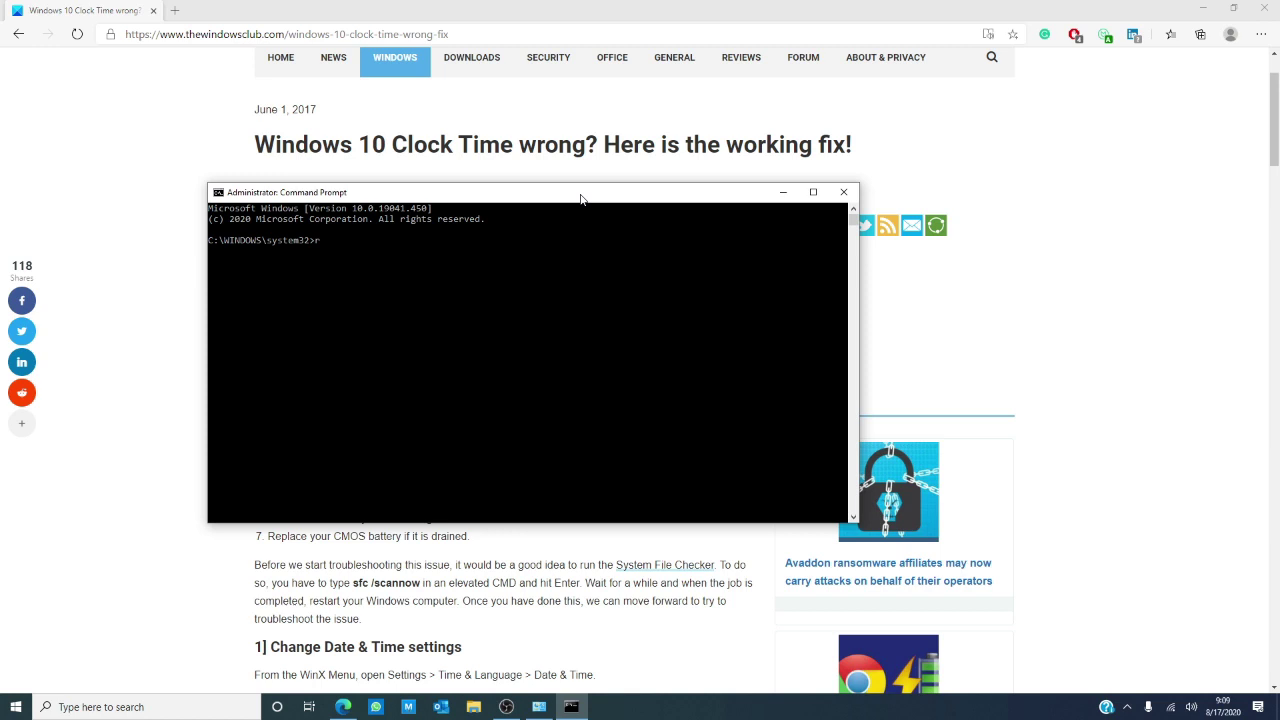
Run regsvr32 w32time.dll and acknowledge the registration success message.
type("regsvr32 w32time.dll")
key("Return")
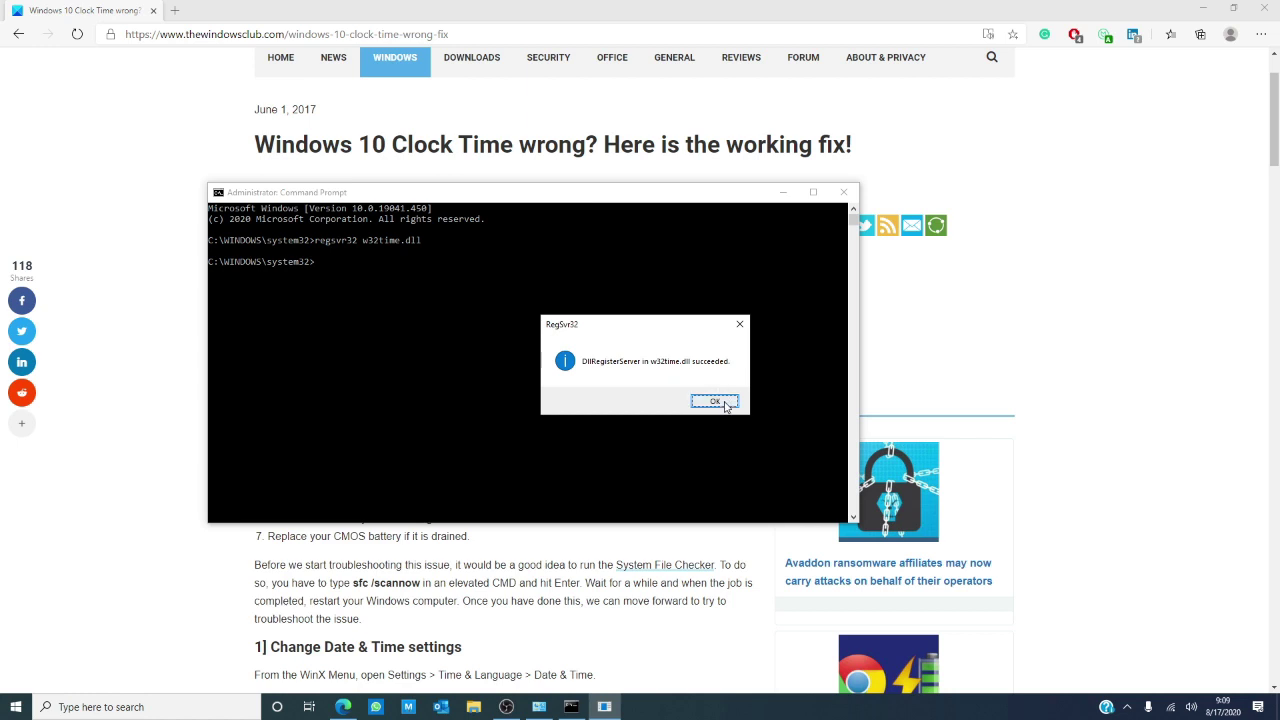
left_click(715, 401)
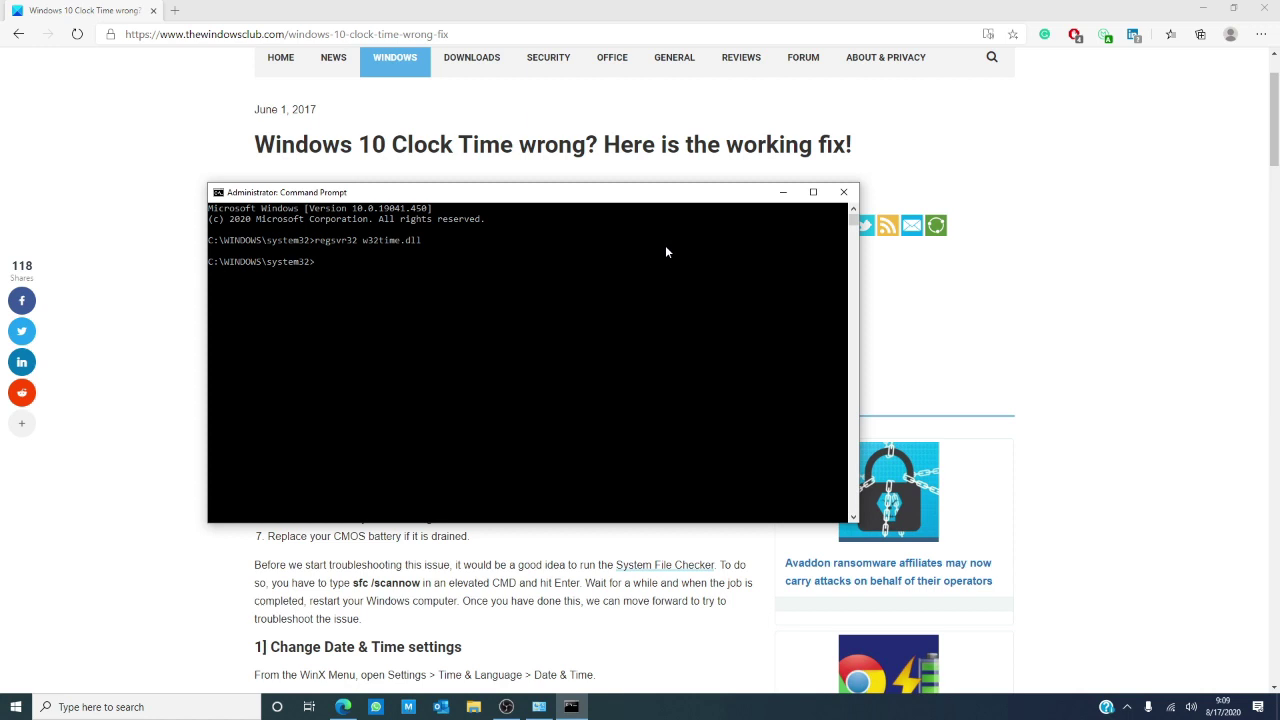
Run net stop w32time, w32tm /unregister, then w32tm /register in sequence.
type("net stop w32time")
key("Return")
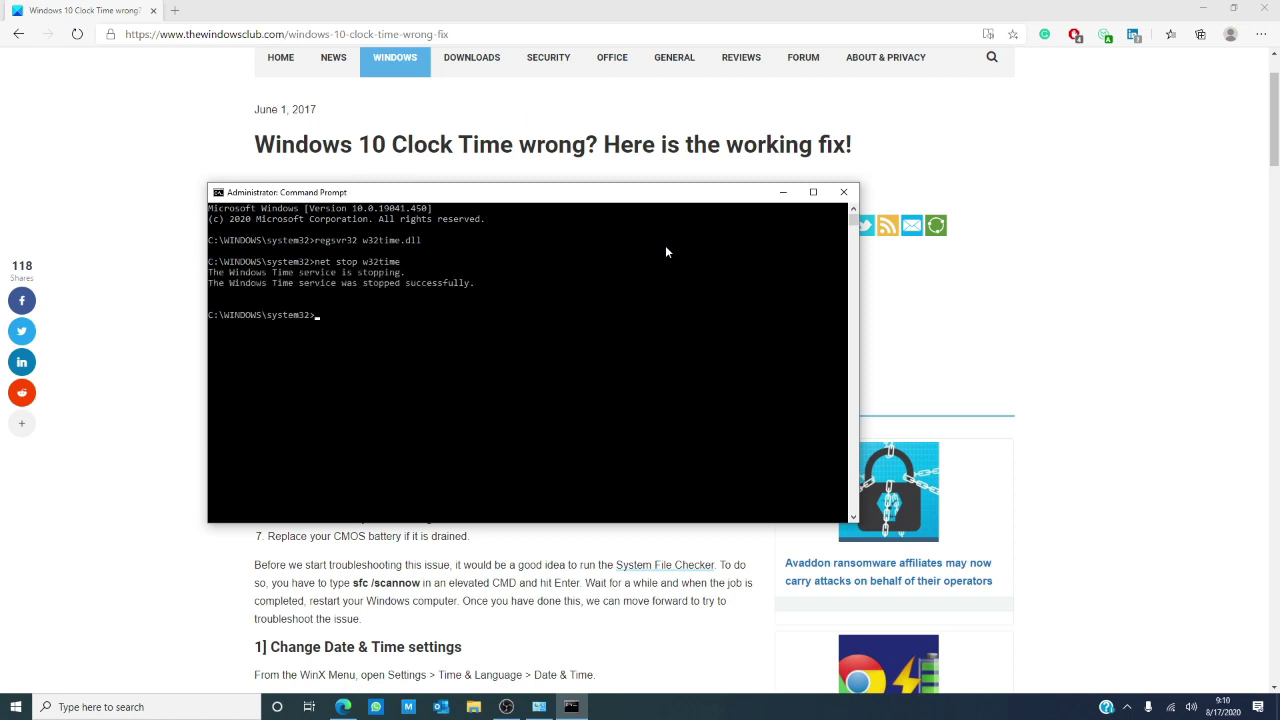
type("w32tm /unregister")
key("Return")
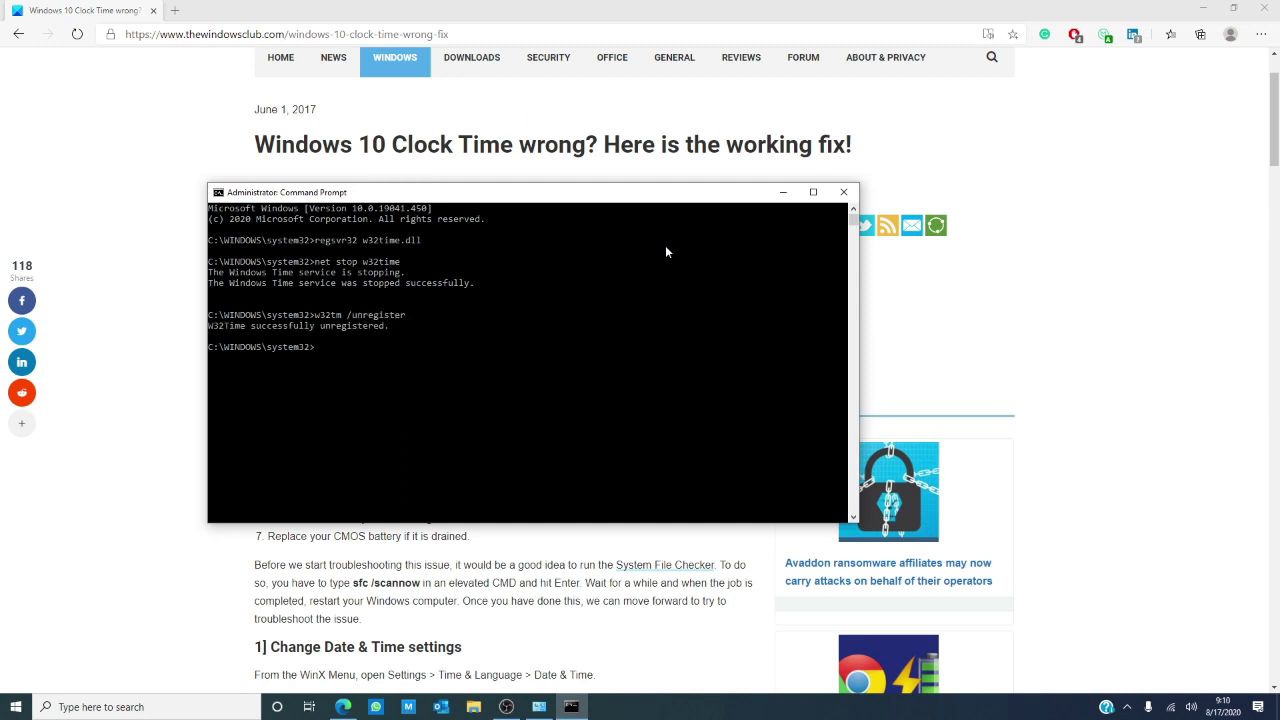
type("w32tm /register")
key("Return")
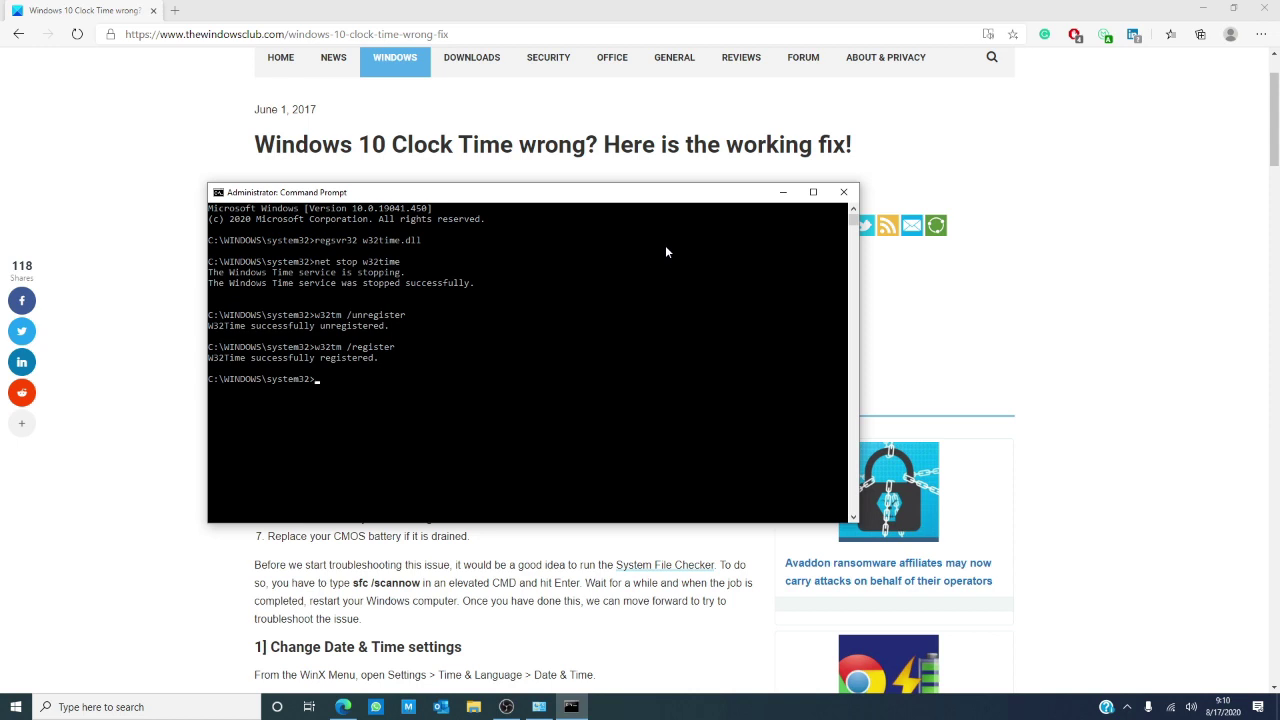
Repeat the stop, unregister and register commands, typed as 'net stap w32time' and 'w32tm /unregeister'.
type("net sta")
type("p w32time")
key("Return")
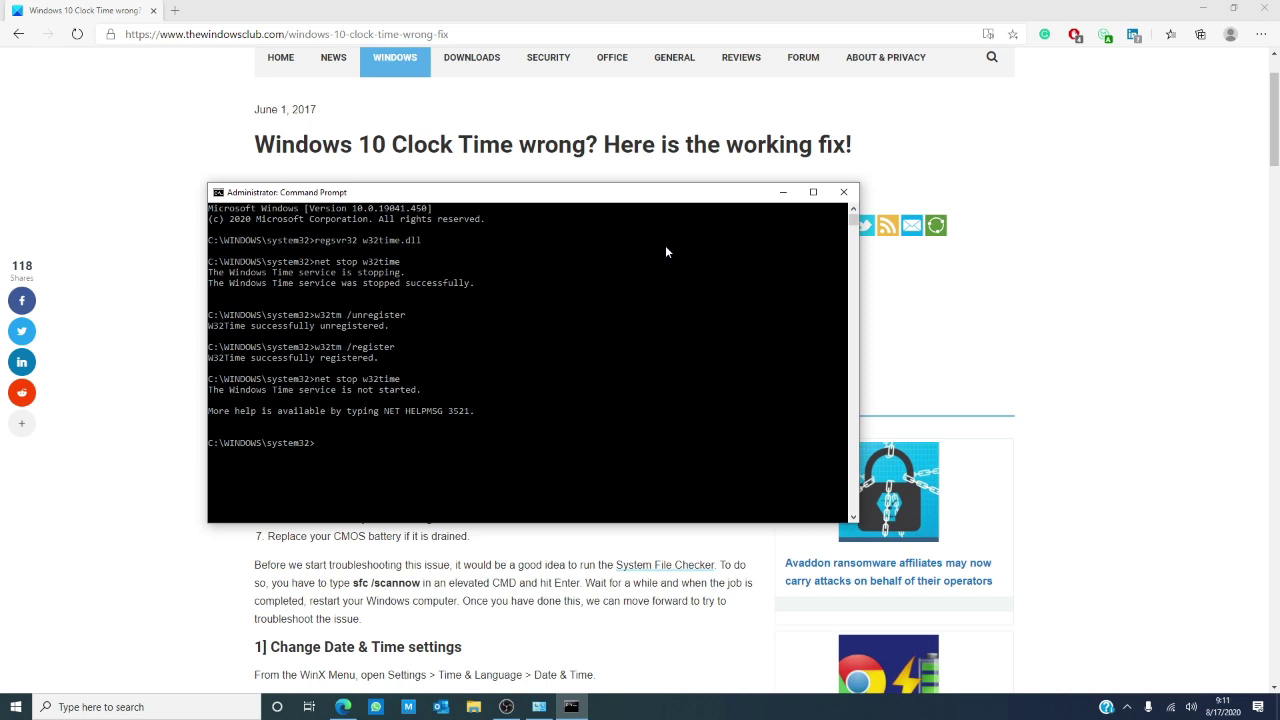
type("w32tm /unregeister")
key("Return")
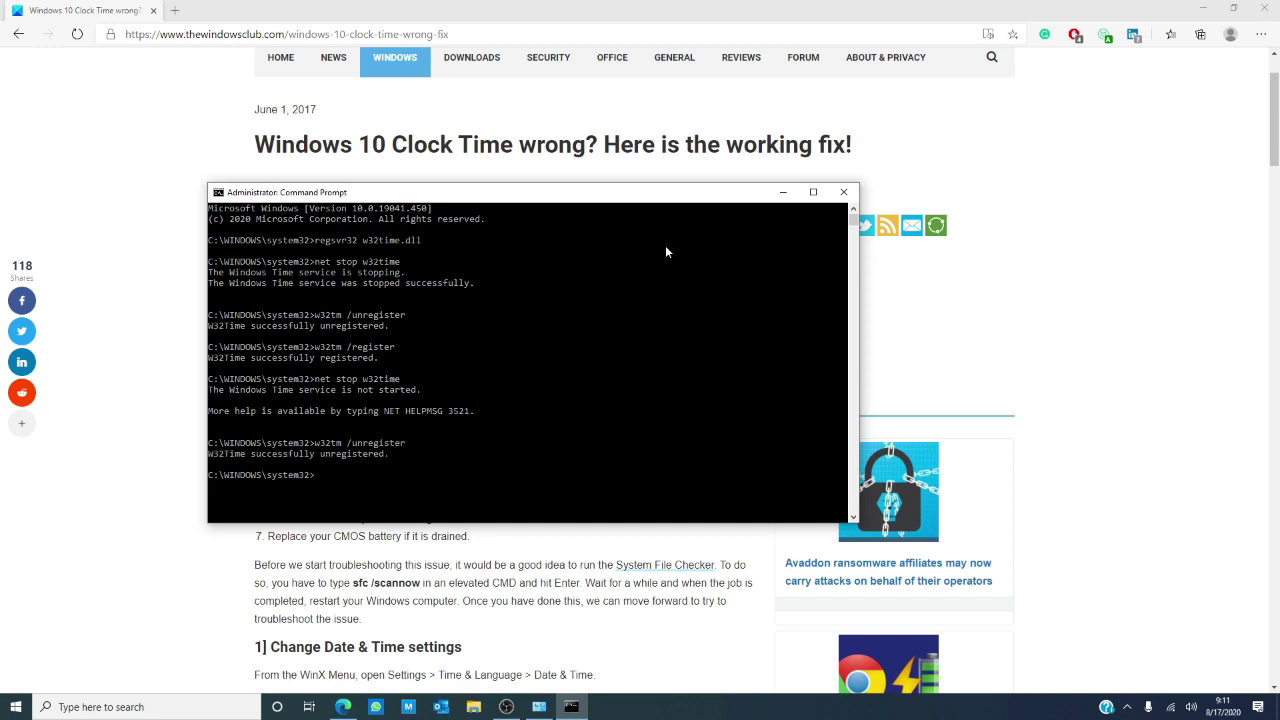
type("w32tm /register")
key("Return")
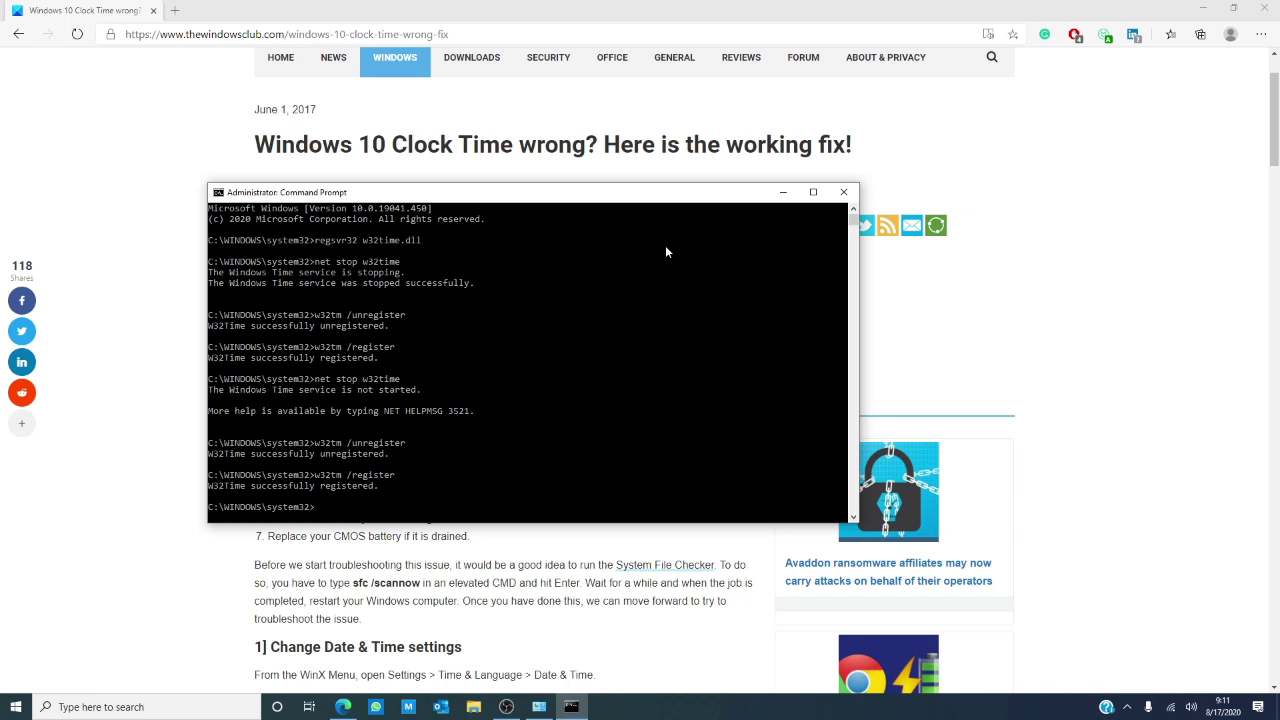
Start the service with net start w32time and resync the clock with w32tm /resync.
type("net start w32time")
key("Return")
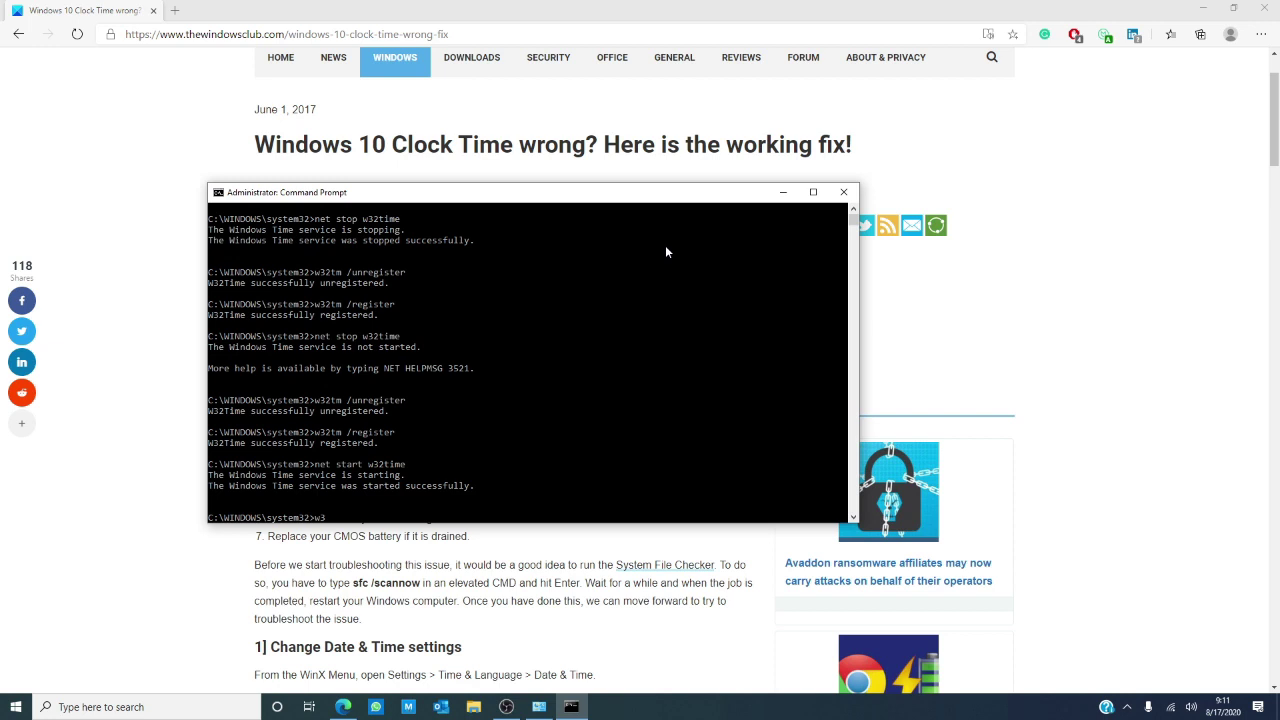
type("w32tm /resync")
key("Return")
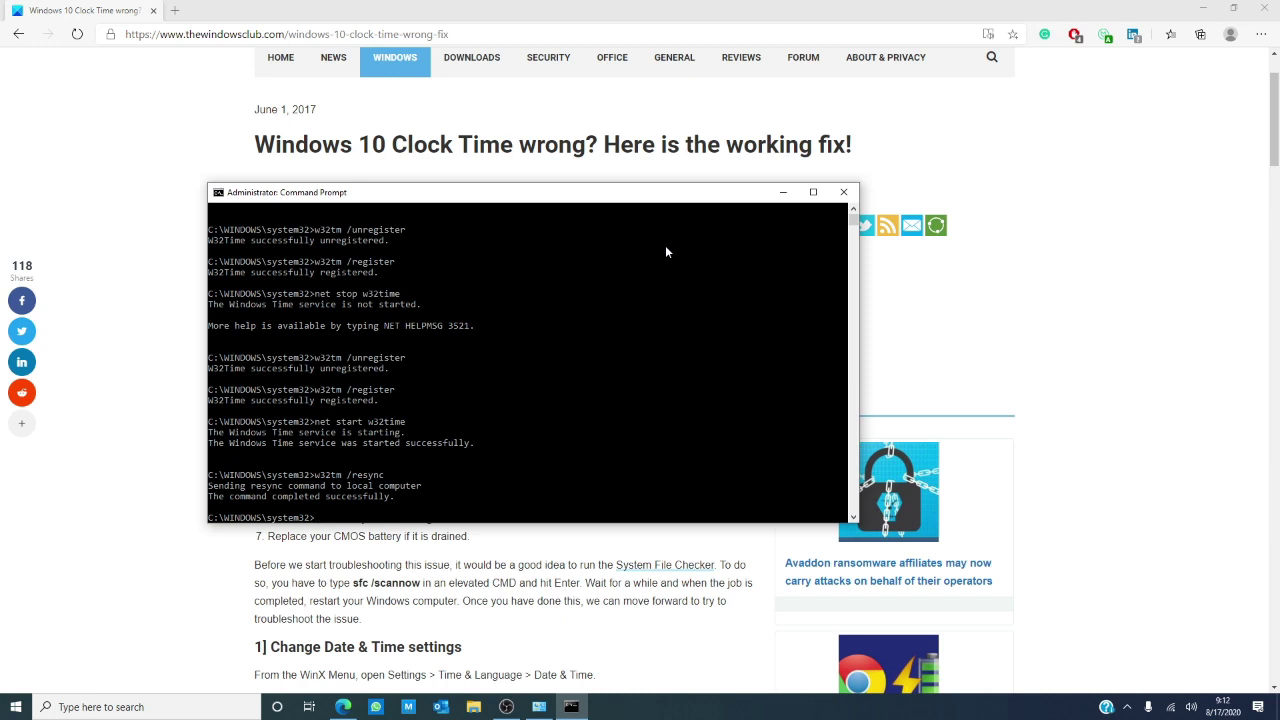
Close the Administrator: Command Prompt window to return to the Edge article.
left_click(846, 194)
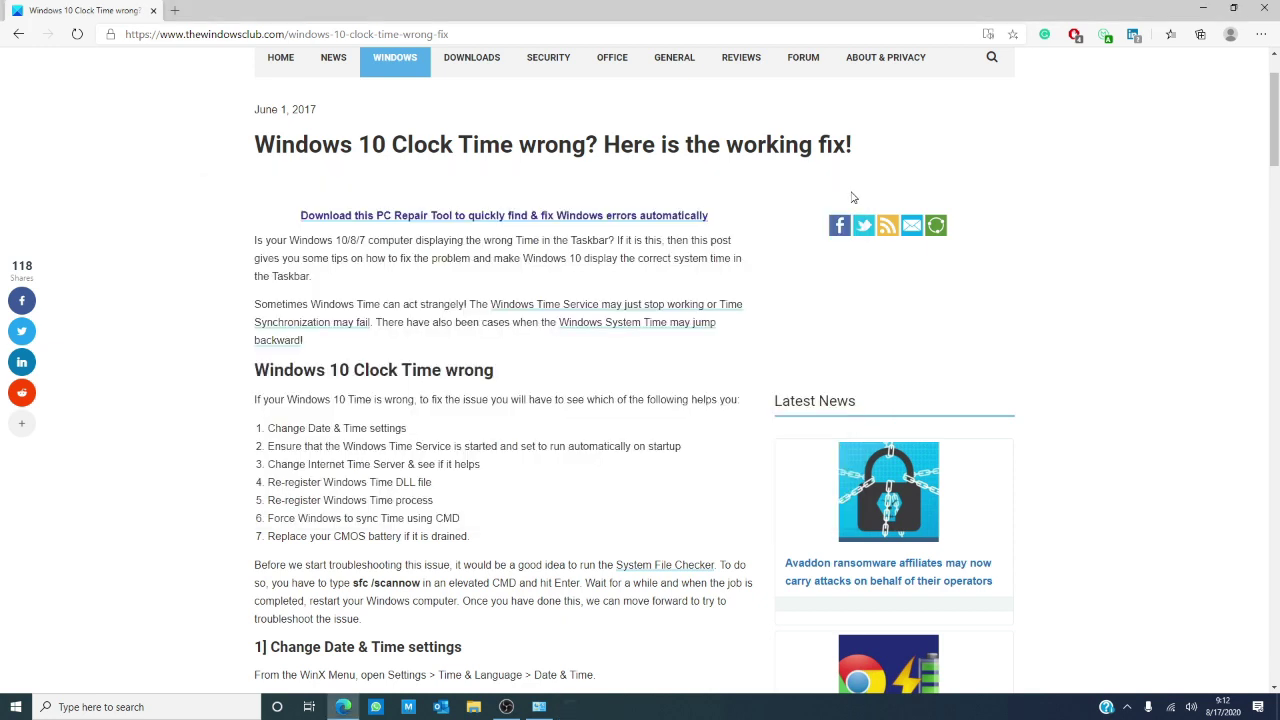